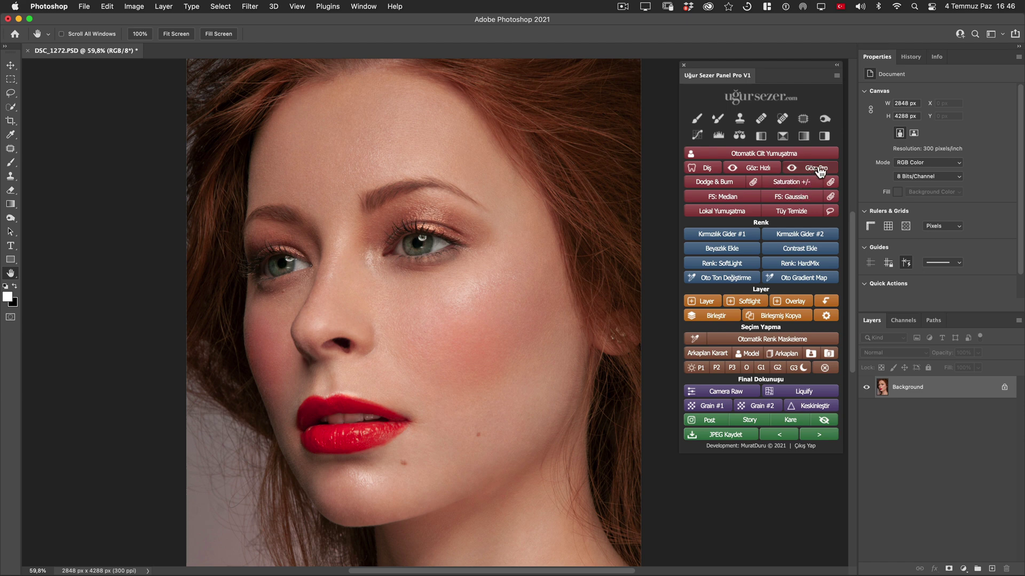
# - Add the Göz Retouch | Pro group with the Uğur Sezer panel's Göz: Pro button
pyautogui.click(818, 169)
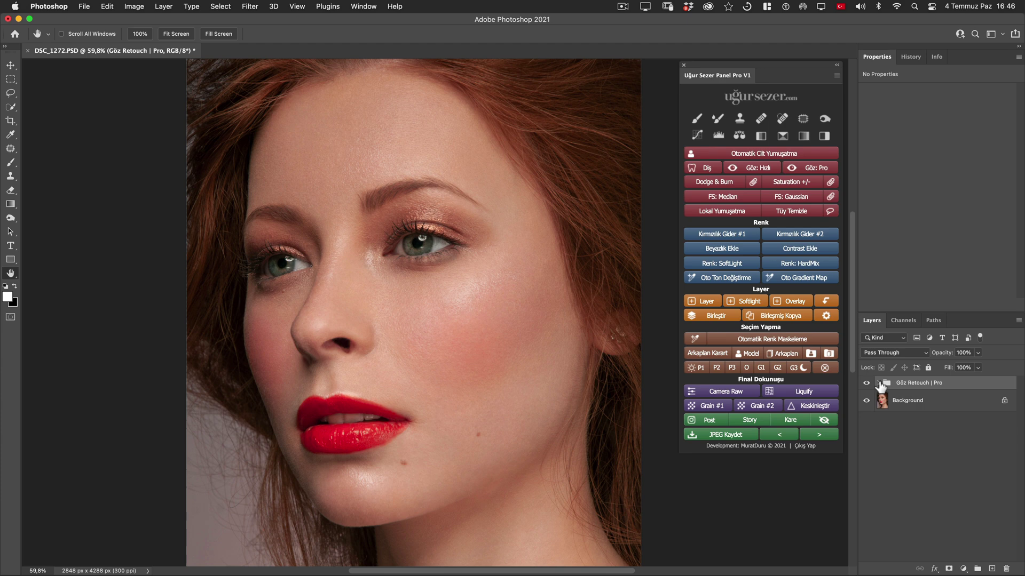
# - Expand the Göz Retouch group, target the Beyaz Kısımlar mask, and zoom in with the Brush
pyautogui.click(878, 383)
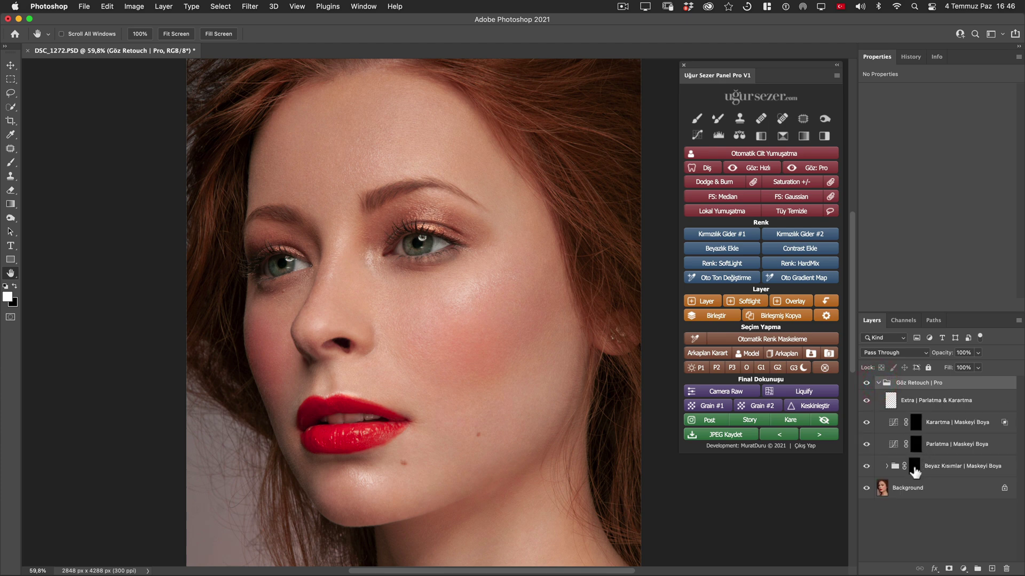
pyautogui.click(914, 466)
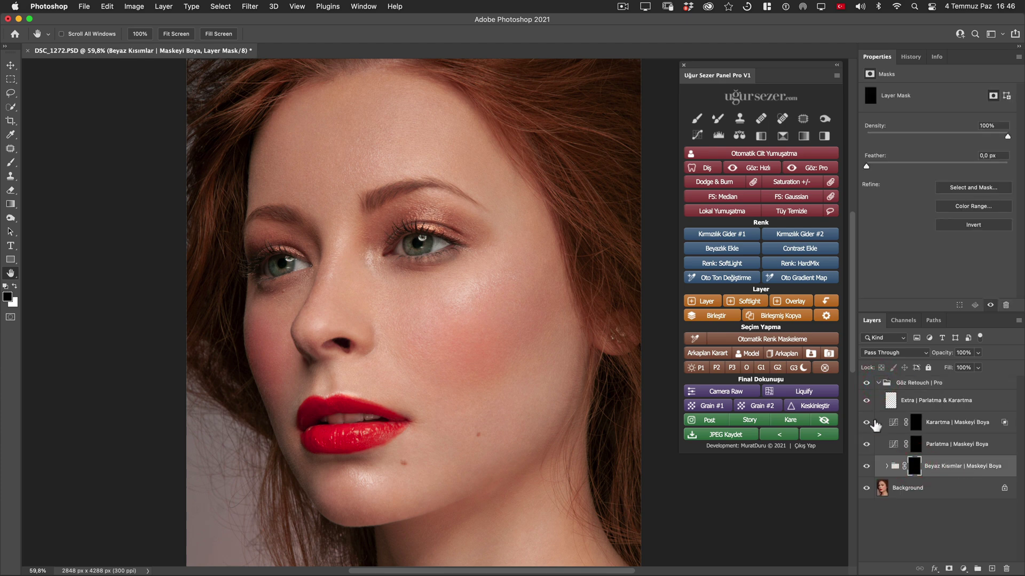
pyautogui.click(696, 118)
pyautogui.scroll(3, 443, 220)
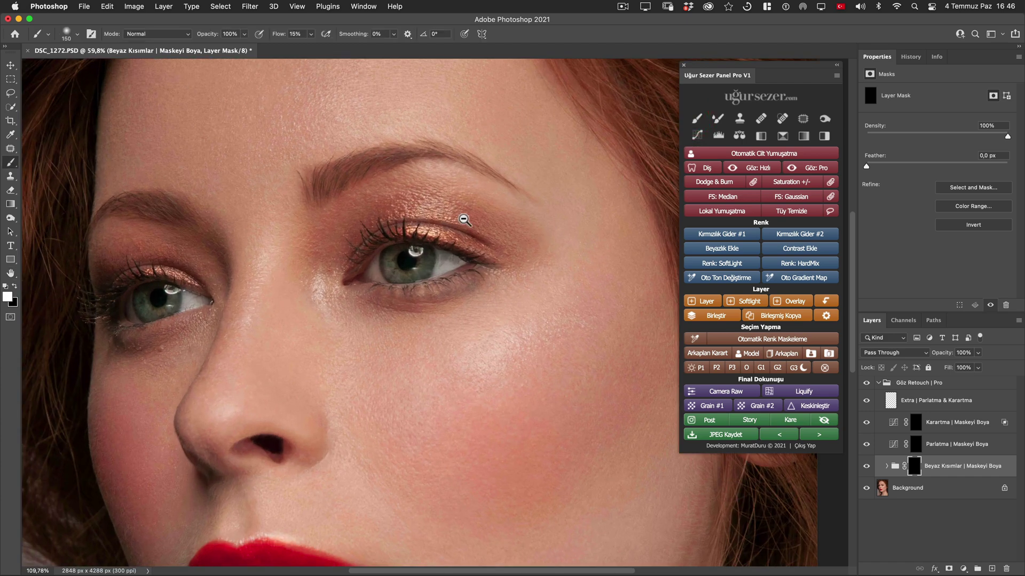
pyautogui.scroll(2, 464, 220)
pyautogui.scroll(2, 465, 235)
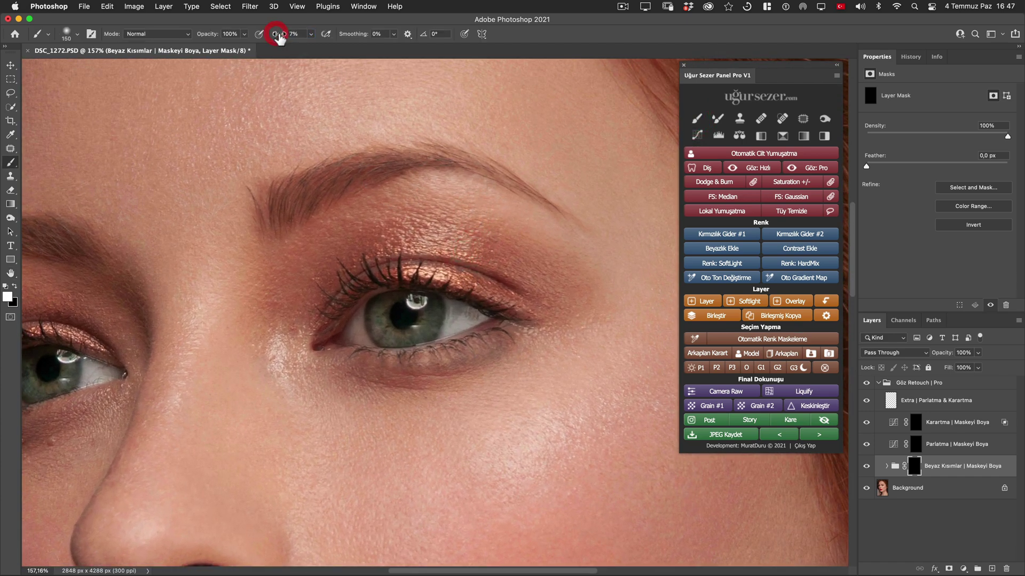
# - Size the brush to the eye and paint over the right-hand eye's white
pyautogui.press('[')
pyautogui.press('[')
pyautogui.press('[')
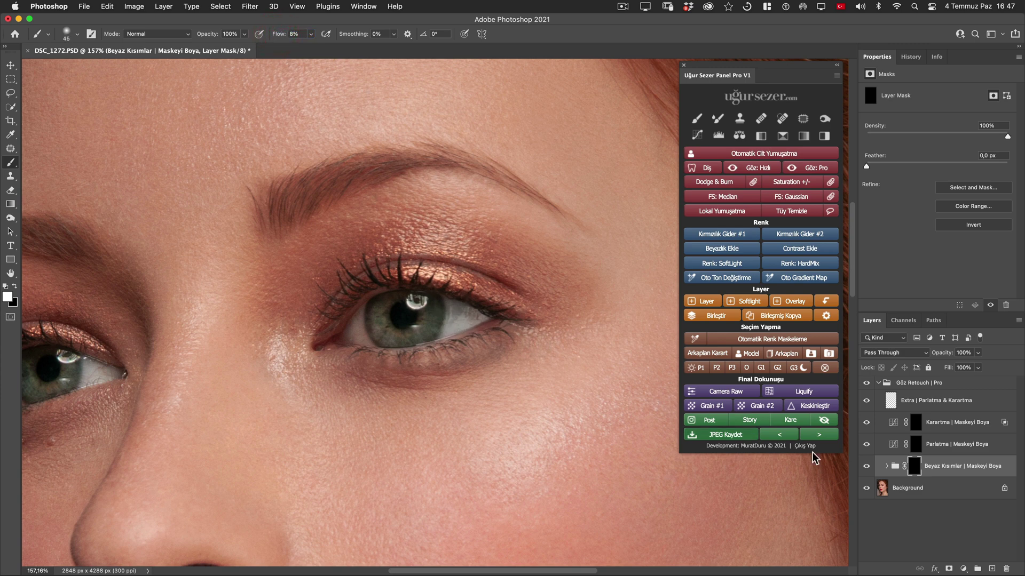
pyautogui.press('[')
pyautogui.press(']')
pyautogui.moveTo(452, 320); pyautogui.dragTo(498, 314)
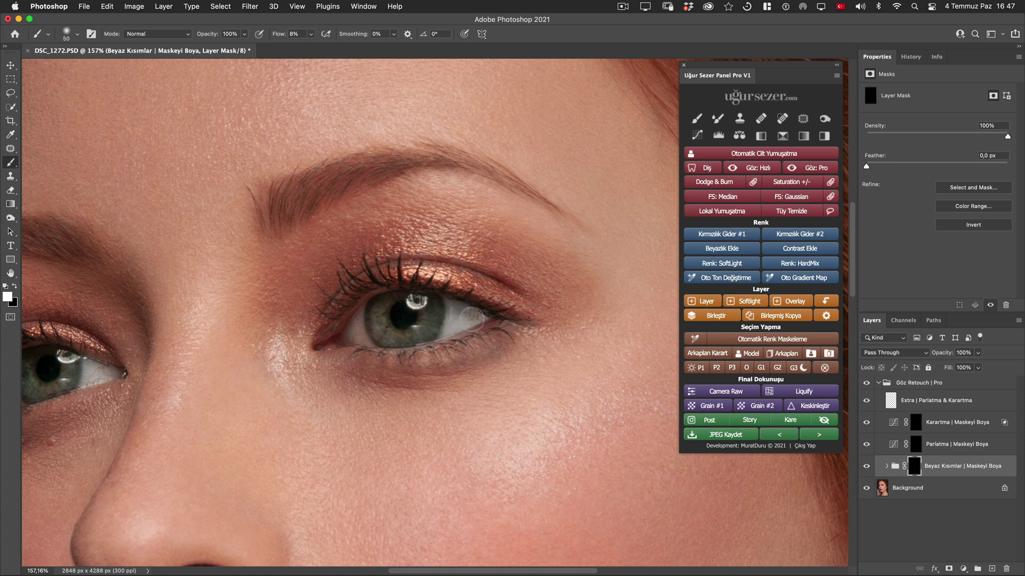
# - Whiten more of the first eye white near its inner and outer corners
pyautogui.click(452, 324)
pyautogui.press('[')
pyautogui.moveTo(353, 323); pyautogui.dragTo(361, 334)
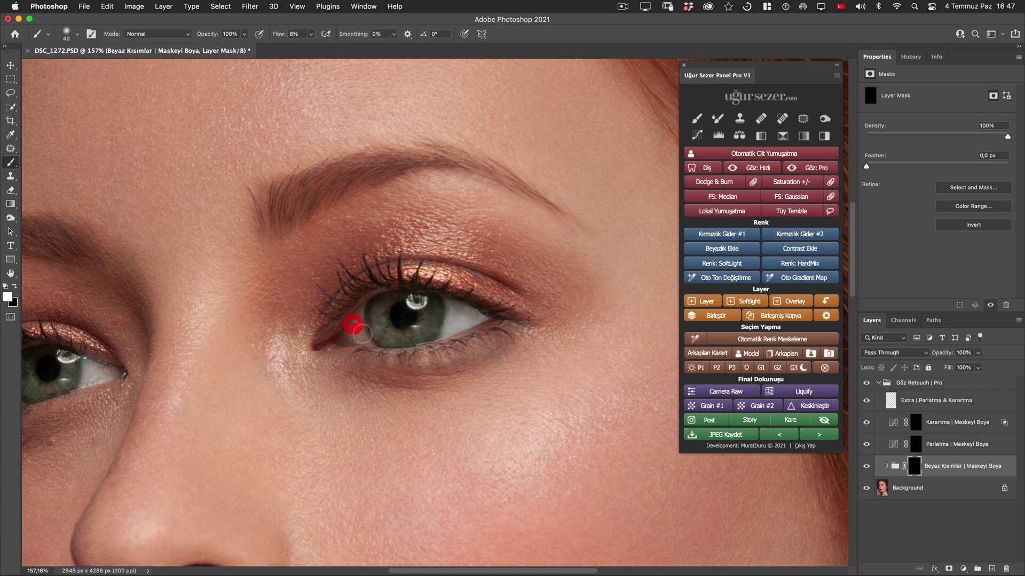
pyautogui.press(']')
pyautogui.moveTo(457, 317); pyautogui.dragTo(483, 315)
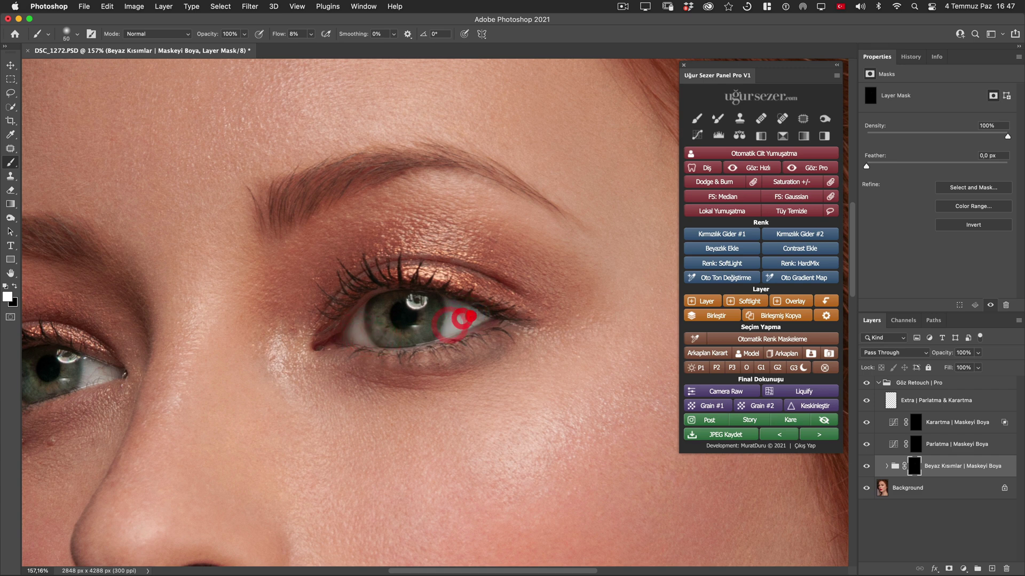
# - Bring the left-hand eye into view and whiten its white around the iris
pyautogui.moveTo(414, 333); pyautogui.dragTo(604, 309)
pyautogui.press('[')
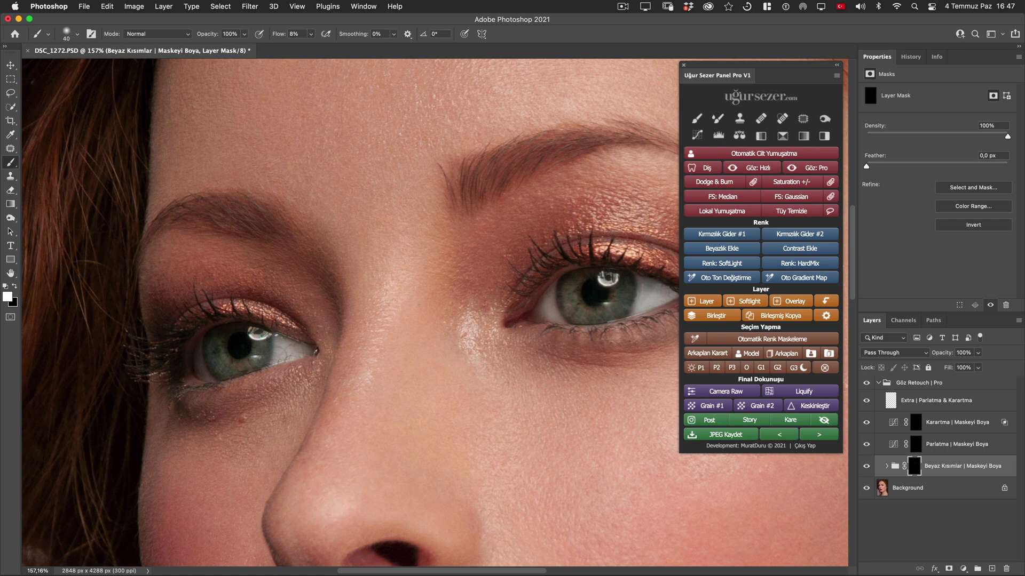
pyautogui.scroll(5, 271, 357)
pyautogui.moveTo(309, 348)
pyautogui.mouseDown()
pyautogui.moveTo(418, 311)
pyautogui.moveTo(437, 293)
pyautogui.moveTo(375, 319)
pyautogui.moveTo(417, 298)
pyautogui.mouseUp()
pyautogui.press('[')
pyautogui.press('[')
pyautogui.press(']')
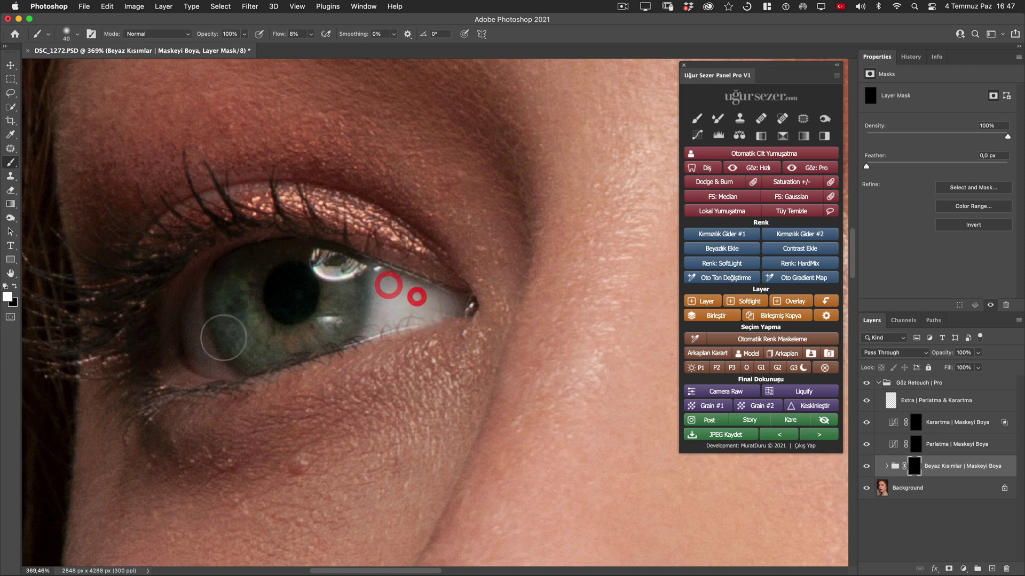
pyautogui.moveTo(194, 336); pyautogui.dragTo(204, 363)
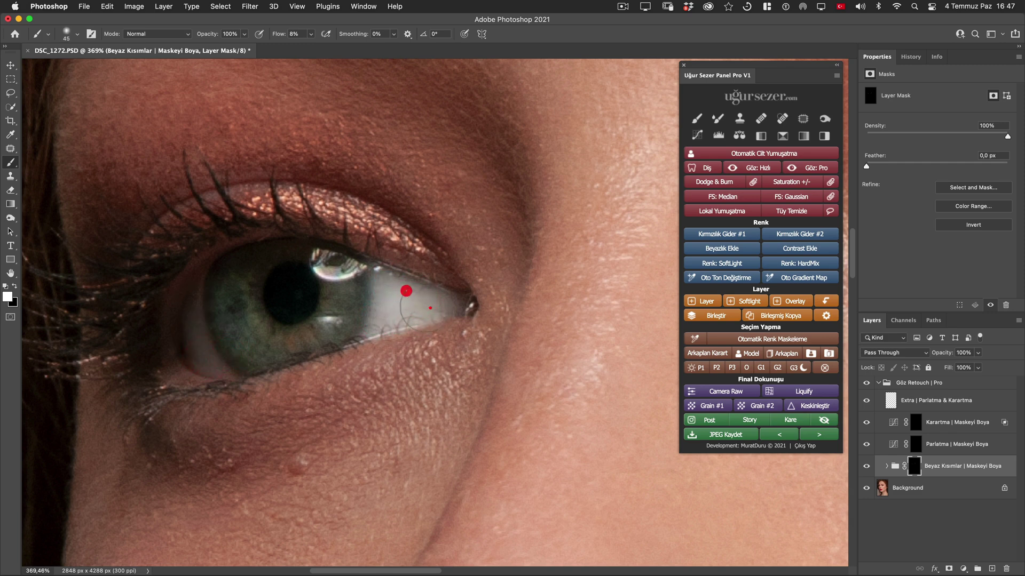
pyautogui.moveTo(403, 291); pyautogui.dragTo(428, 305)
# - Whiten the right-hand eye white on both sides of the iris
pyautogui.press(']')
pyautogui.press(']')
pyautogui.press(']')
pyautogui.scroll(-3, 441, 304)
pyautogui.scroll(-2, 441, 303)
pyautogui.scroll(2, 299, 350)
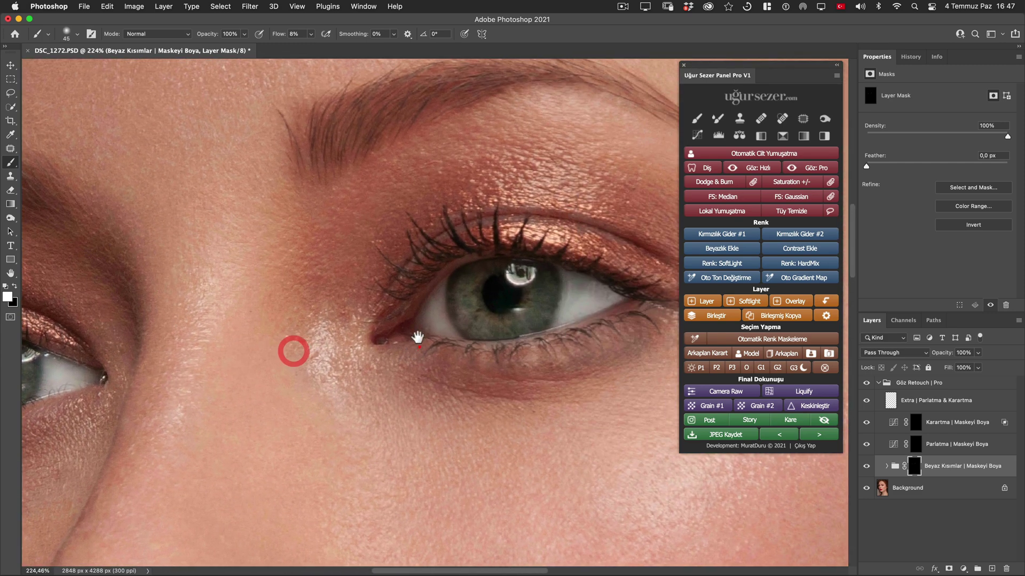
pyautogui.press('[')
pyautogui.press('[')
pyautogui.press(']')
pyautogui.press(']')
pyautogui.press(']')
pyautogui.moveTo(428, 297); pyautogui.dragTo(468, 331)
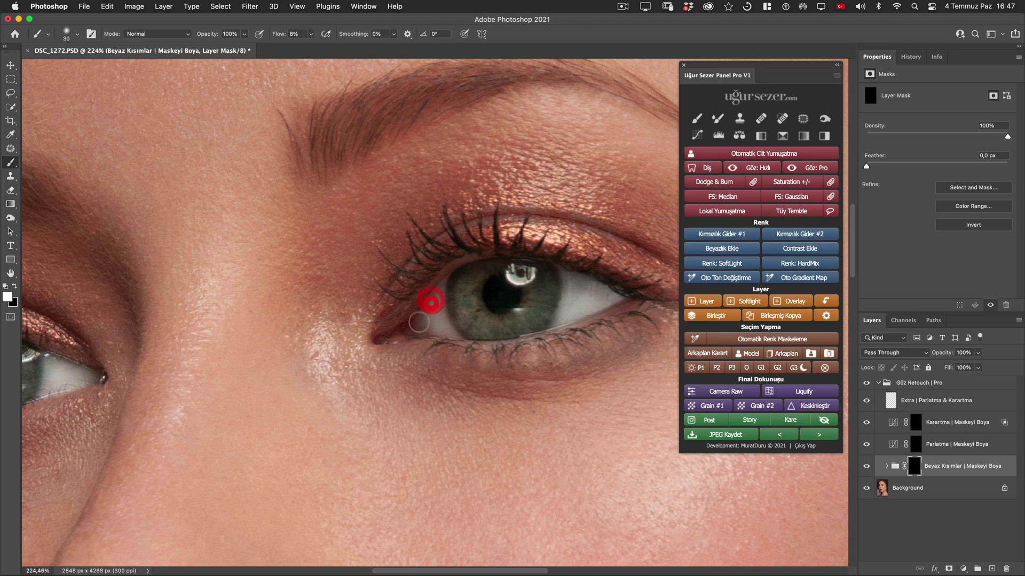
pyautogui.moveTo(567, 309)
pyautogui.mouseDown()
pyautogui.moveTo(594, 290)
pyautogui.moveTo(594, 302)
pyautogui.moveTo(571, 310)
pyautogui.mouseUp()
# - Whiten the left-hand eye white toward the inner corner and recentre both eyes
pyautogui.scroll(-2, 398, 308)
pyautogui.hscroll(-3, 387, 304)
pyautogui.press('[')
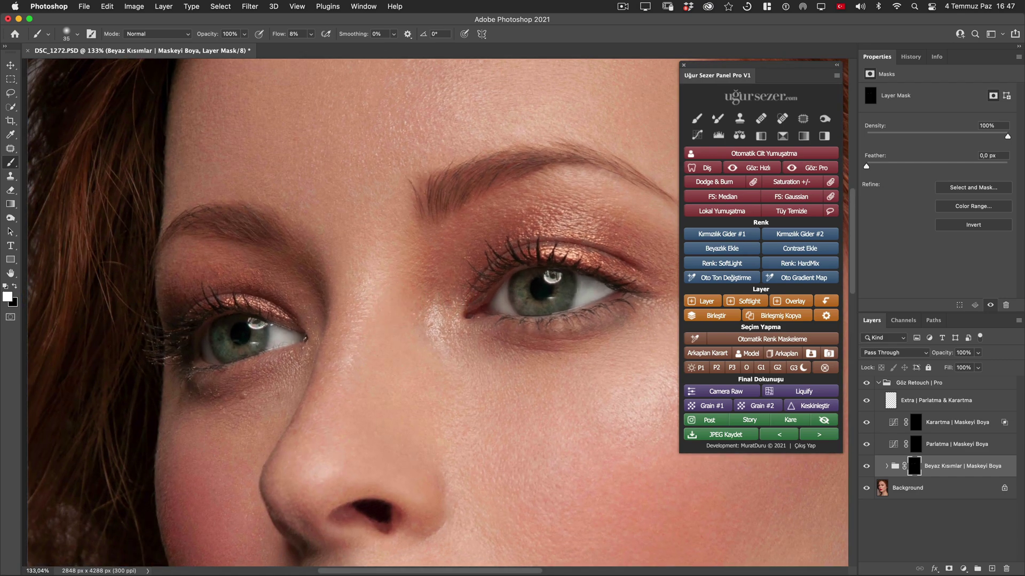
pyautogui.moveTo(206, 341)
pyautogui.mouseDown()
pyautogui.moveTo(242, 355)
pyautogui.moveTo(299, 333)
pyautogui.mouseUp()
pyautogui.moveTo(512, 328); pyautogui.dragTo(458, 326)
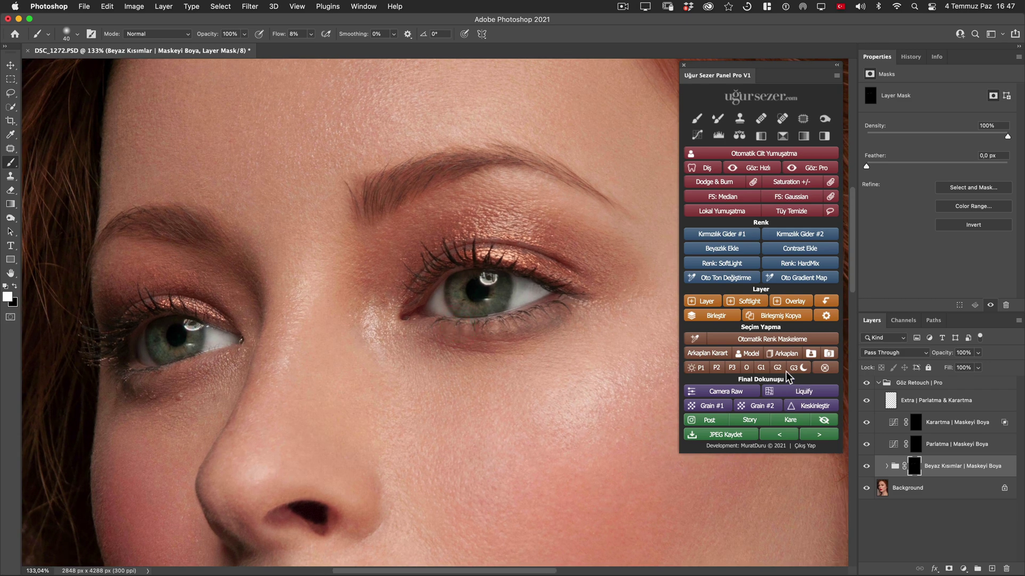
pyautogui.press('[')
# - Target the Parlatma mask and brighten the right-hand iris with a small brush
pyautogui.click(916, 444)
pyautogui.press('[')
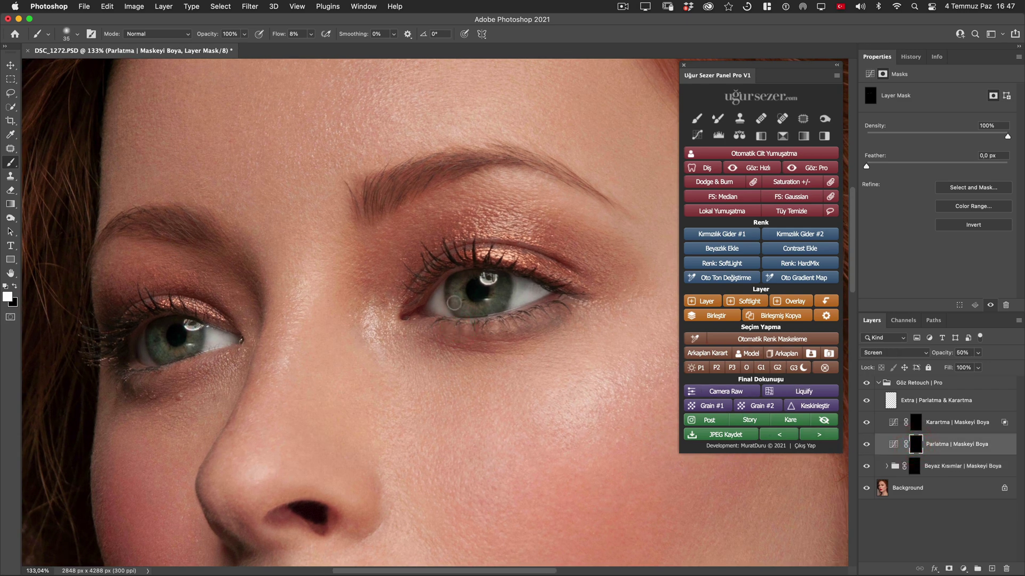
pyautogui.press('[')
pyautogui.press('[')
pyautogui.press('[')
pyautogui.moveTo(462, 310)
pyautogui.mouseDown()
pyautogui.moveTo(457, 297)
pyautogui.moveTo(503, 294)
pyautogui.mouseUp()
pyautogui.scroll(4, 491, 278)
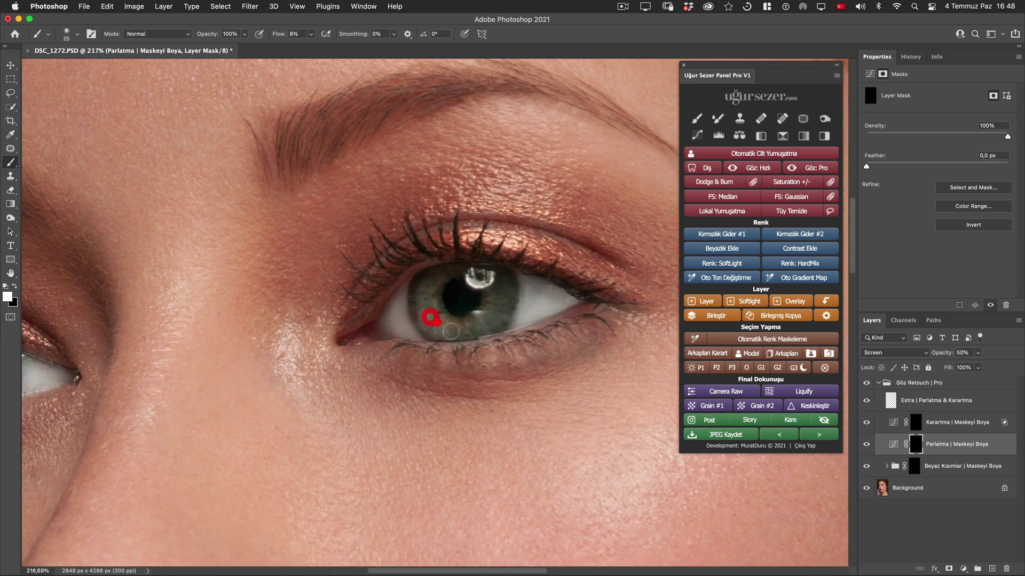
pyautogui.moveTo(434, 332); pyautogui.dragTo(442, 320)
pyautogui.press(']')
pyautogui.press(']')
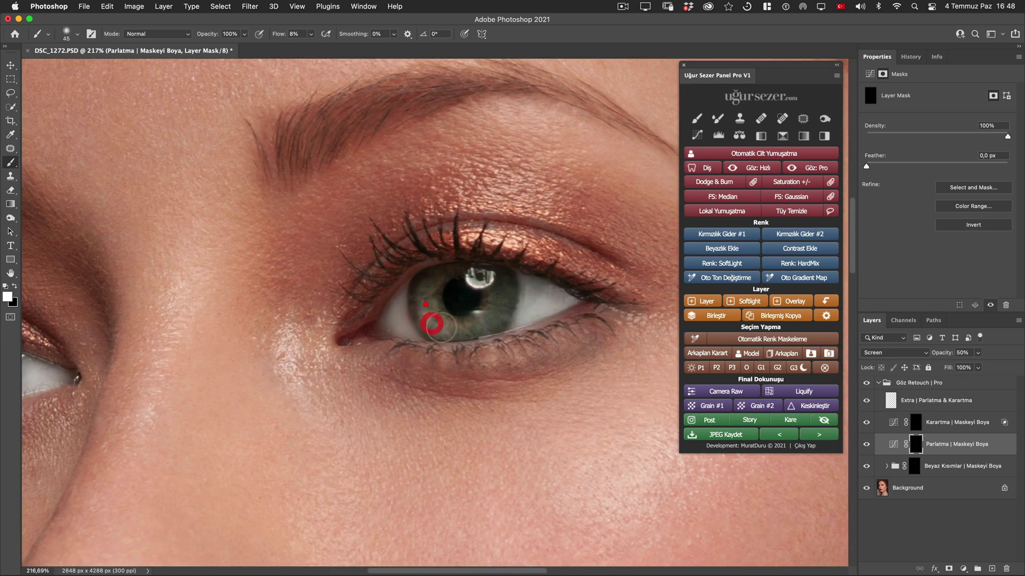
pyautogui.press('[')
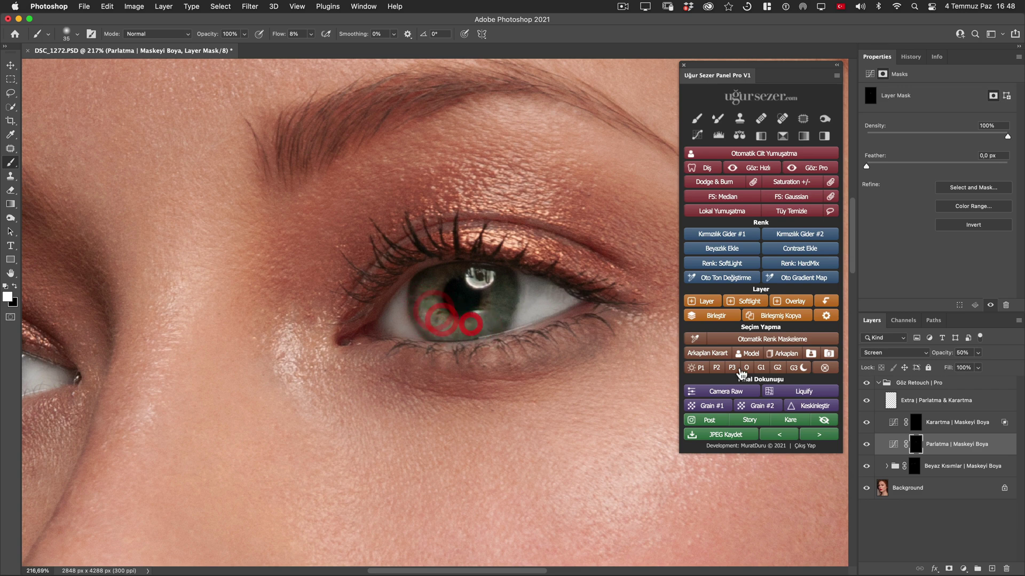
# - Toggle the Parlatma layer to compare, then brighten the left-hand iris
pyautogui.click(863, 445)
pyautogui.click(861, 445)
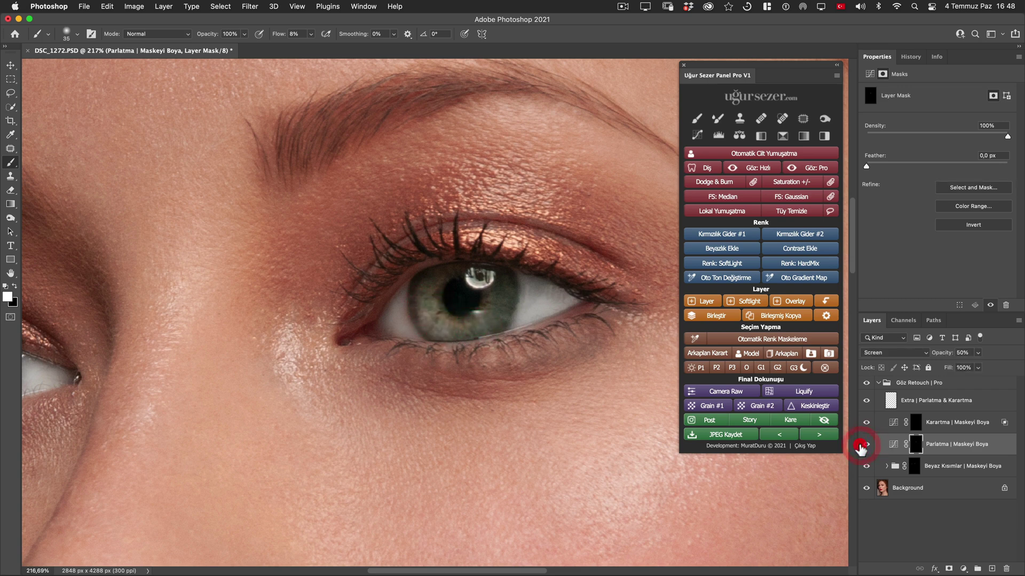
pyautogui.click(861, 445)
pyautogui.scroll(-5, 470, 363)
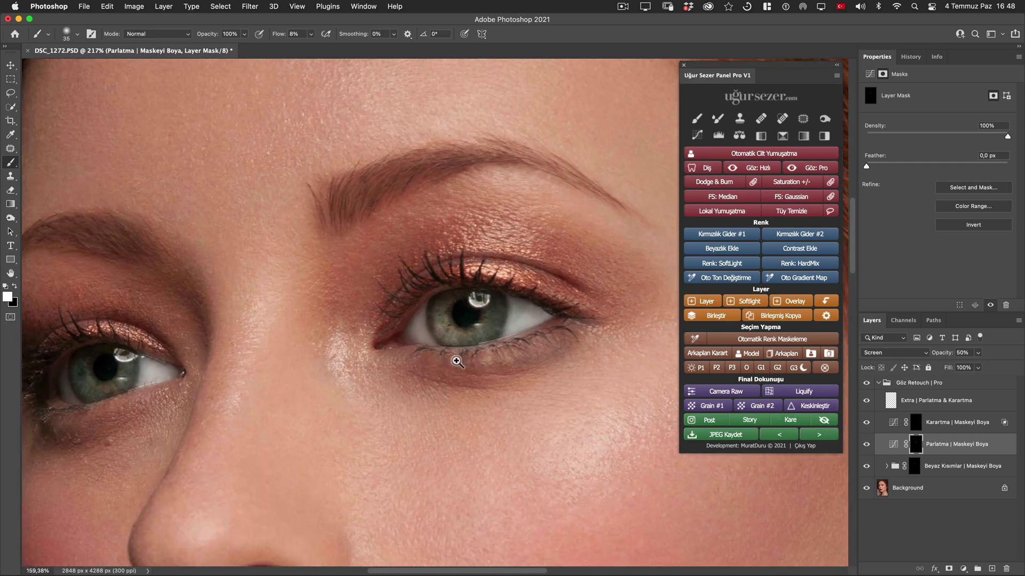
pyautogui.press('[')
pyautogui.moveTo(455, 354); pyautogui.dragTo(441, 343)
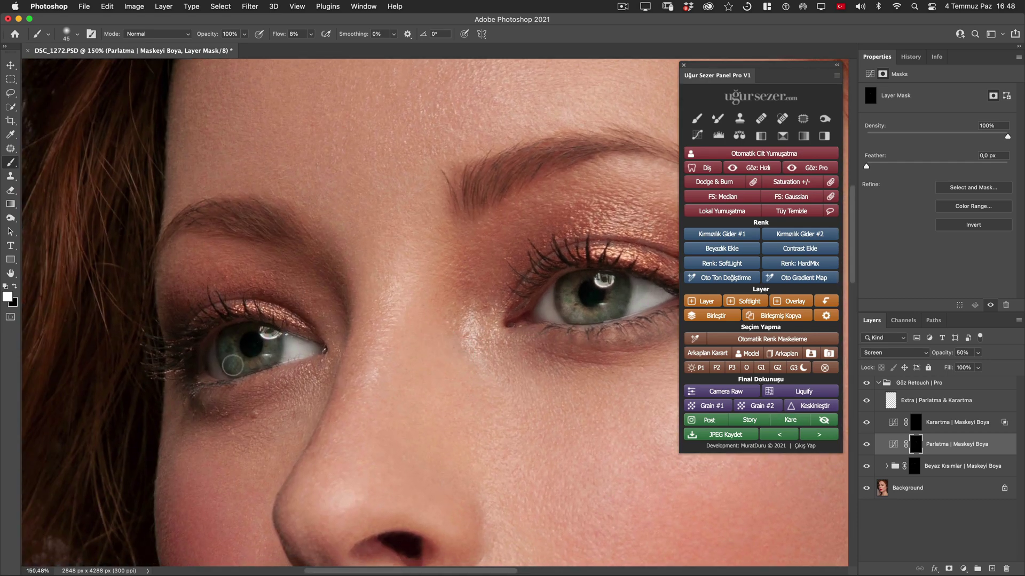
pyautogui.moveTo(231, 358)
pyautogui.mouseDown()
pyautogui.moveTo(240, 343)
pyautogui.moveTo(236, 367)
pyautogui.moveTo(251, 347)
pyautogui.mouseUp()
# - Target the Karartma mask and darken the right-hand eye's upper lash line
pyautogui.hscroll(3, 320, 363)
pyautogui.click(912, 425)
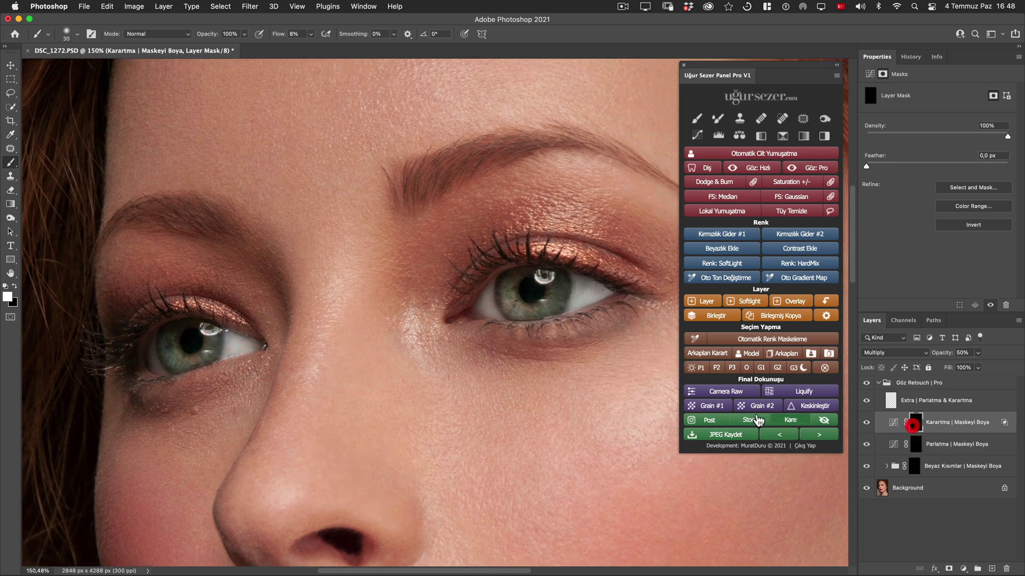
pyautogui.hscroll(3, 457, 384)
pyautogui.press('[')
pyautogui.press('[')
pyautogui.press('[')
pyautogui.click(456, 386)
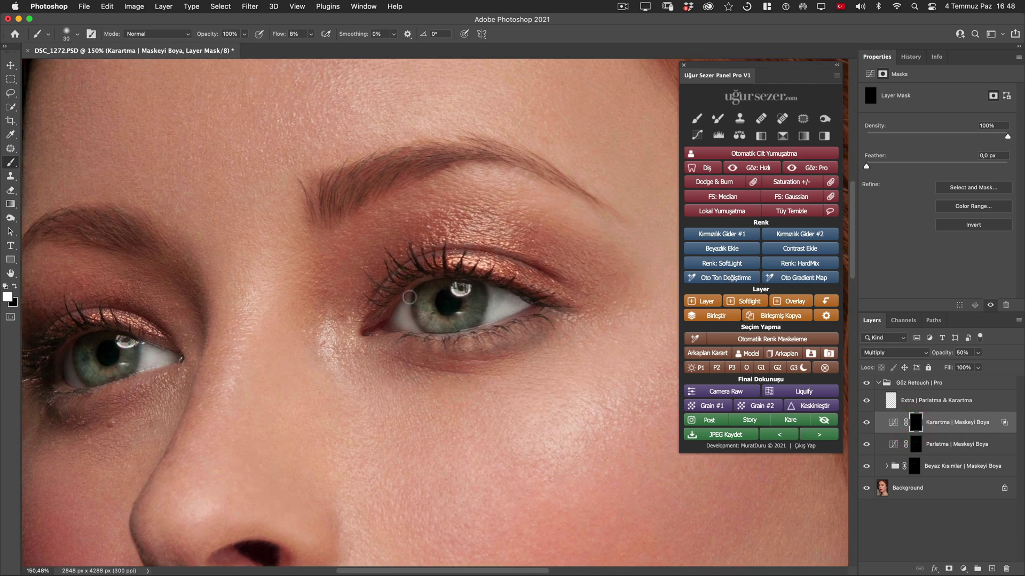
pyautogui.press(']')
pyautogui.press(']')
pyautogui.press(']')
pyautogui.moveTo(425, 272); pyautogui.dragTo(392, 283)
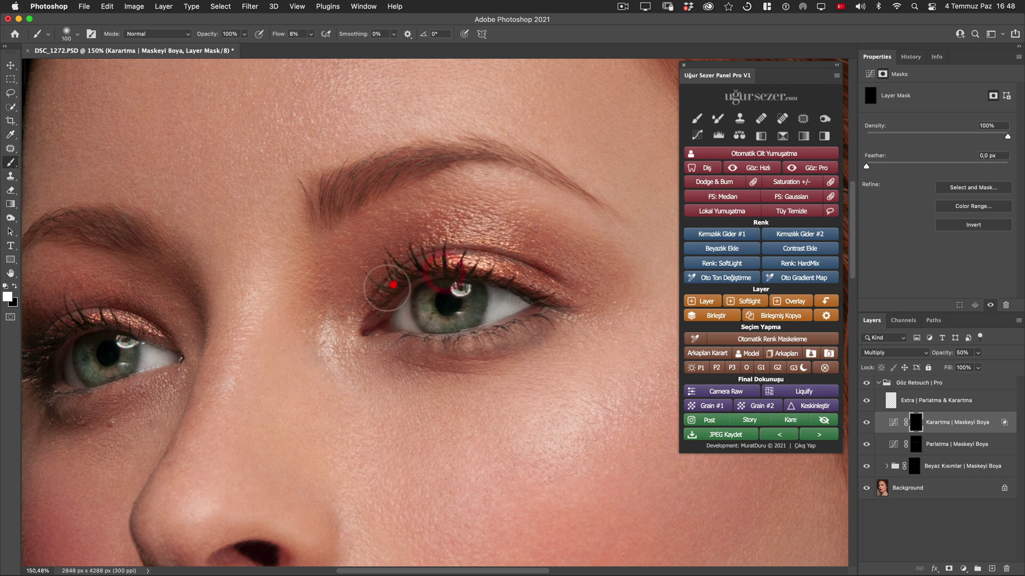
pyautogui.click(472, 273)
# - Darken the right-hand eye's lower lash line and softly shade its upper eyelid
pyautogui.press('[')
pyautogui.press('[')
pyautogui.press('[')
pyautogui.click(472, 322)
pyautogui.click(458, 325)
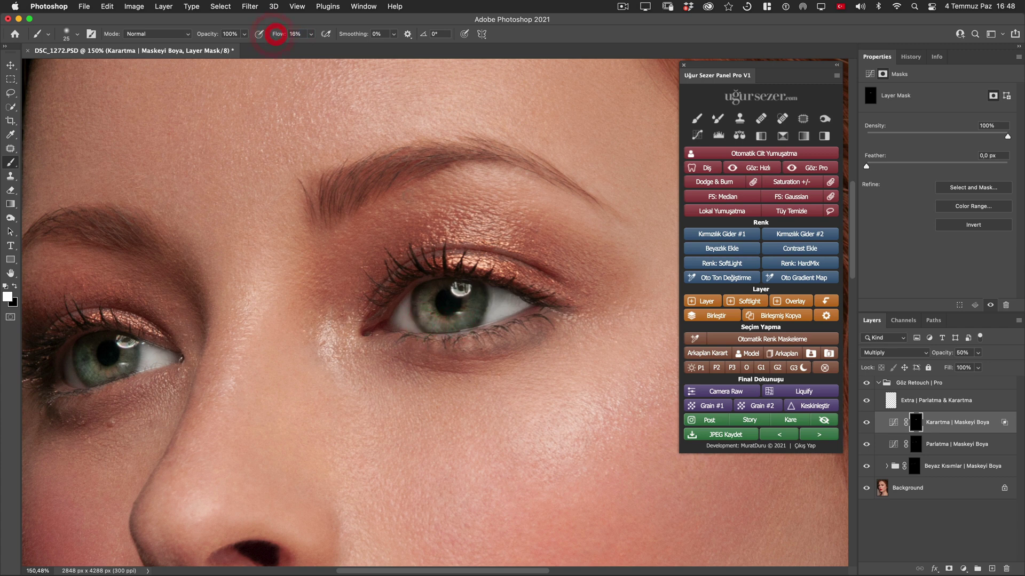
pyautogui.click(483, 318)
pyautogui.click(491, 336)
pyautogui.moveTo(529, 320); pyautogui.dragTo(542, 313)
pyautogui.moveTo(392, 251); pyautogui.dragTo(395, 245)
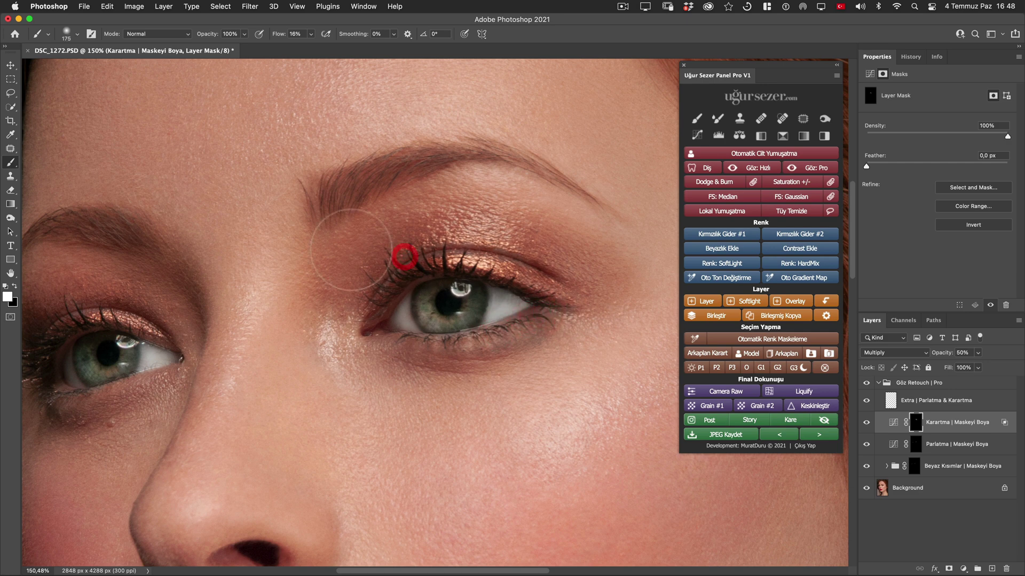
# - Darken along the left-hand eye's upper eyelid
pyautogui.scroll(-3, 482, 212)
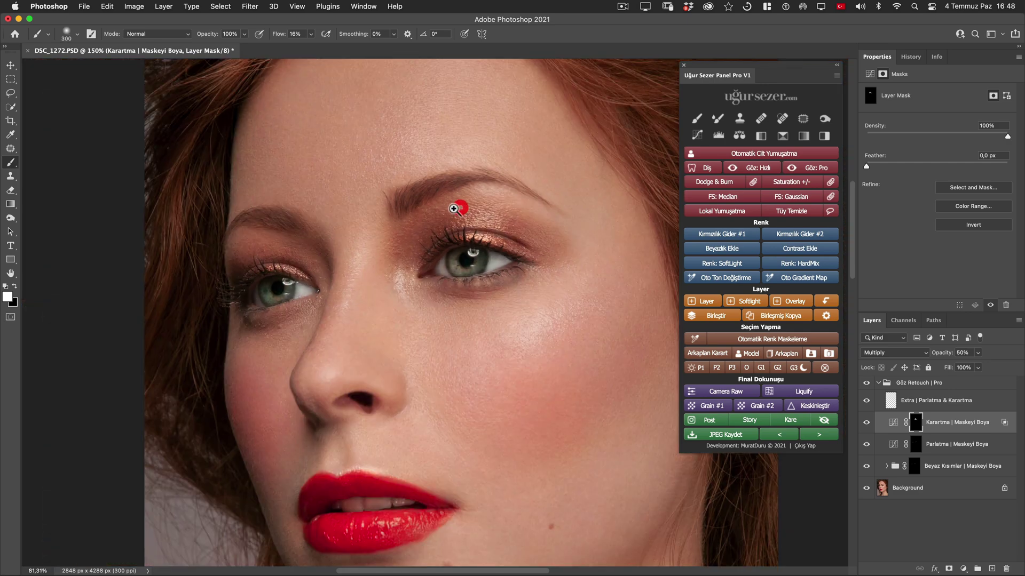
pyautogui.scroll(2, 419, 210)
pyautogui.press('[')
pyautogui.press('[')
pyautogui.press('[')
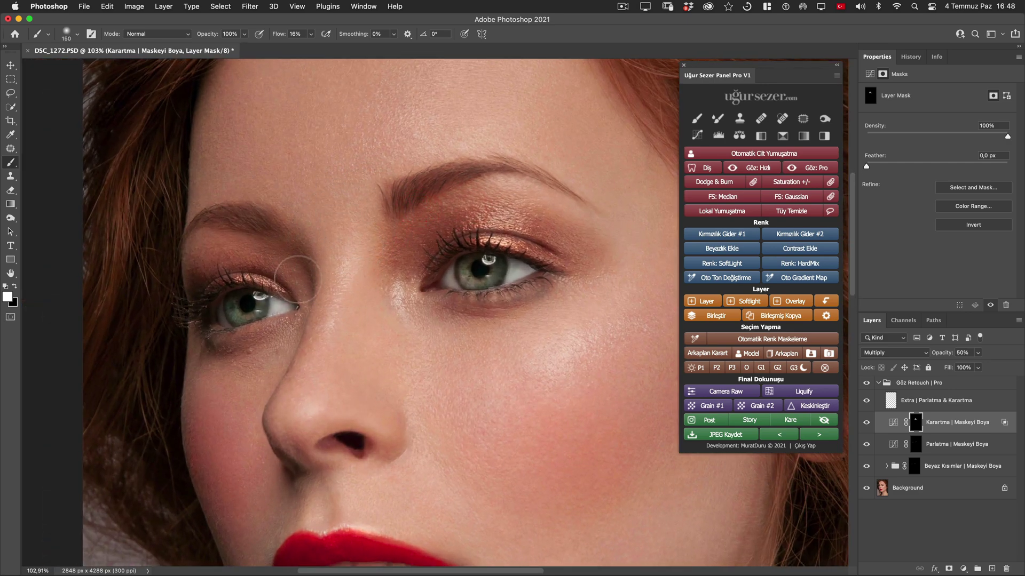
pyautogui.click(278, 256)
pyautogui.press(']')
pyautogui.moveTo(221, 281); pyautogui.dragTo(290, 267)
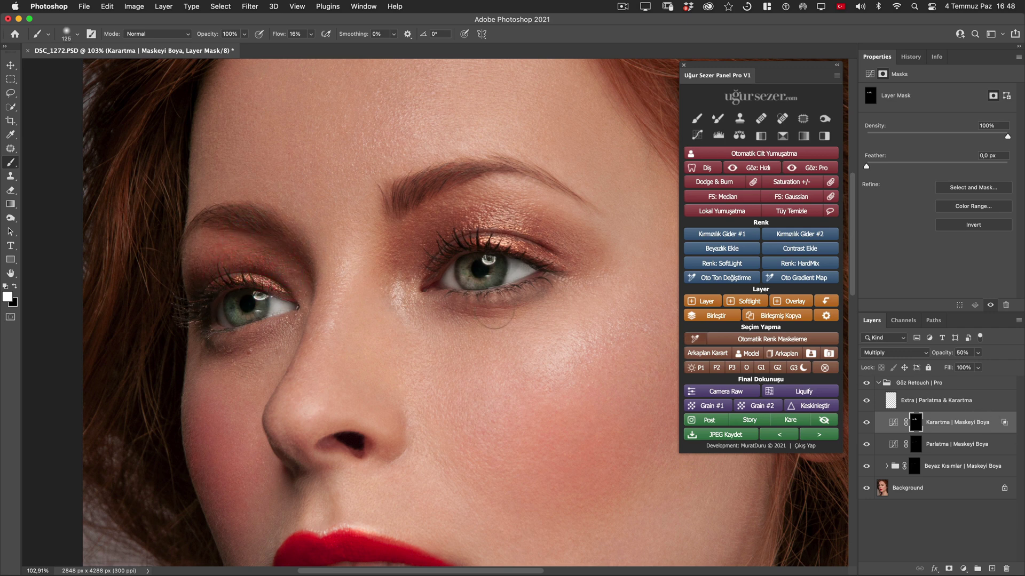
# - Darken the left-hand eye's lower eyelid and lash line, then the other upper eyelid
pyautogui.press('[')
pyautogui.press('[')
pyautogui.press('[')
pyautogui.moveTo(206, 281)
pyautogui.mouseDown()
pyautogui.moveTo(243, 317)
pyautogui.moveTo(259, 314)
pyautogui.mouseUp()
pyautogui.click(266, 312)
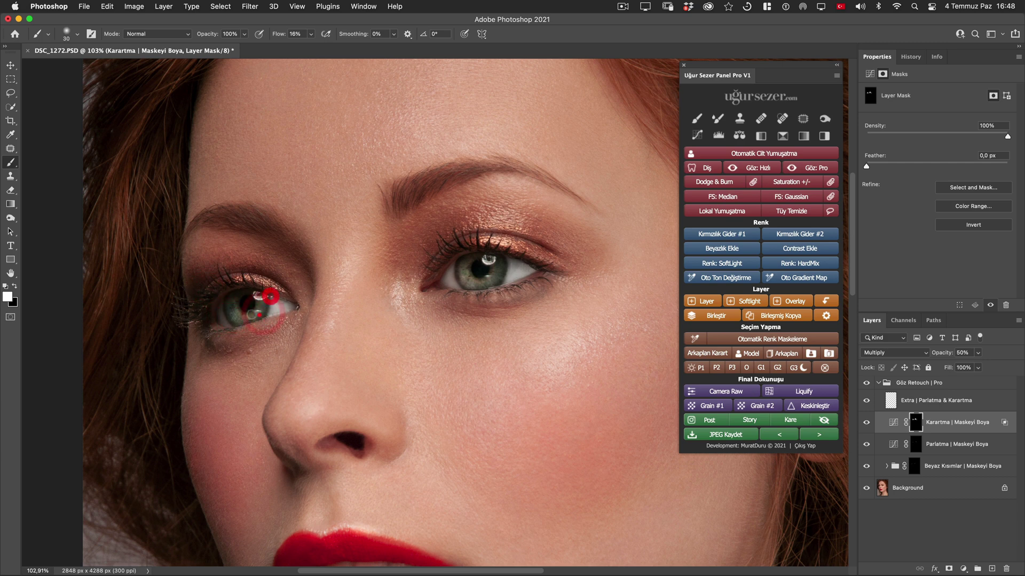
pyautogui.press(']')
pyautogui.press(']')
pyautogui.press(']')
pyautogui.press(']')
pyautogui.press(']')
pyautogui.press(']')
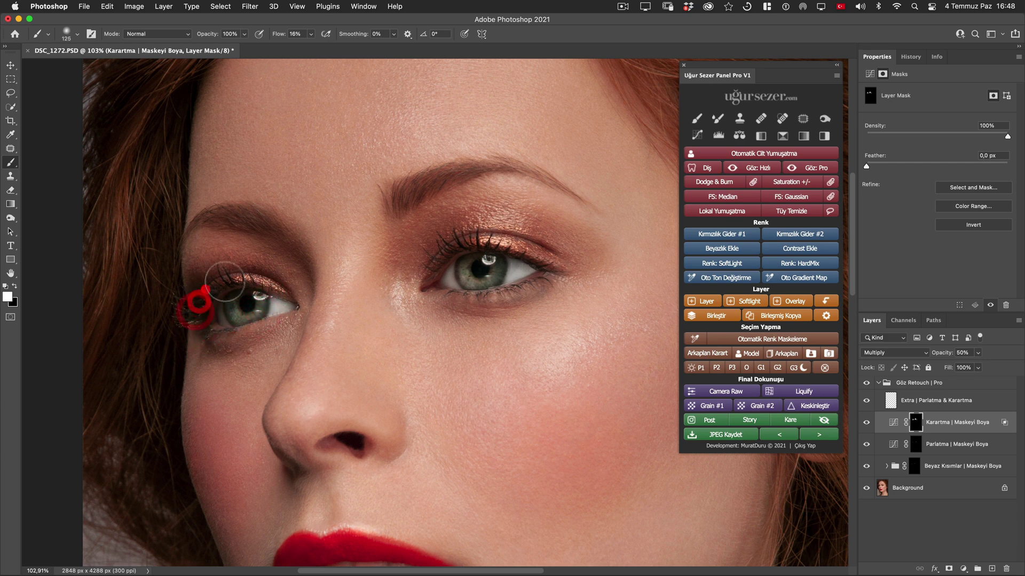
pyautogui.moveTo(212, 290); pyautogui.dragTo(281, 288)
pyautogui.press(']')
pyautogui.press(']')
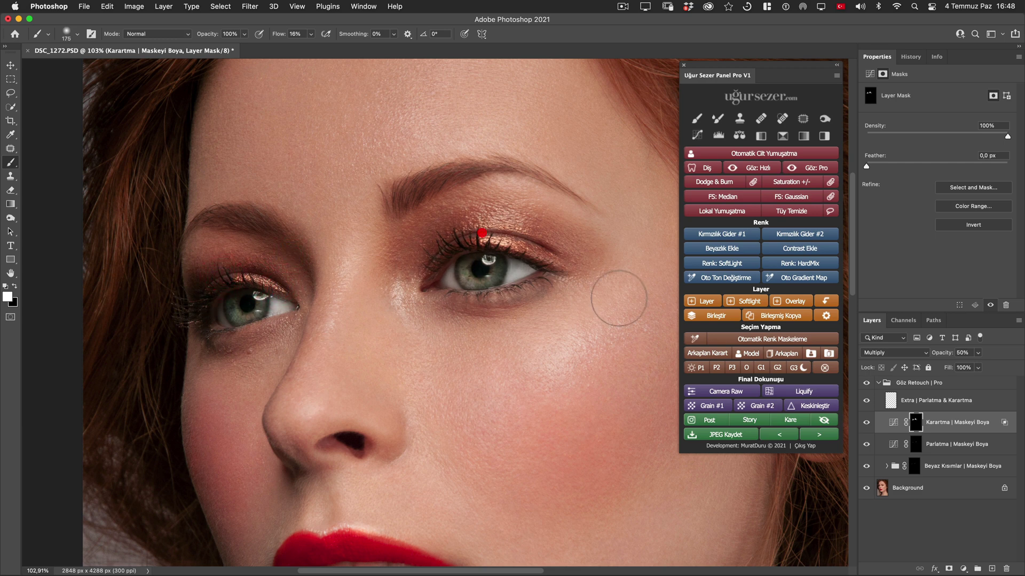
pyautogui.click(482, 231)
pyautogui.click(866, 383)
pyautogui.click(904, 406)
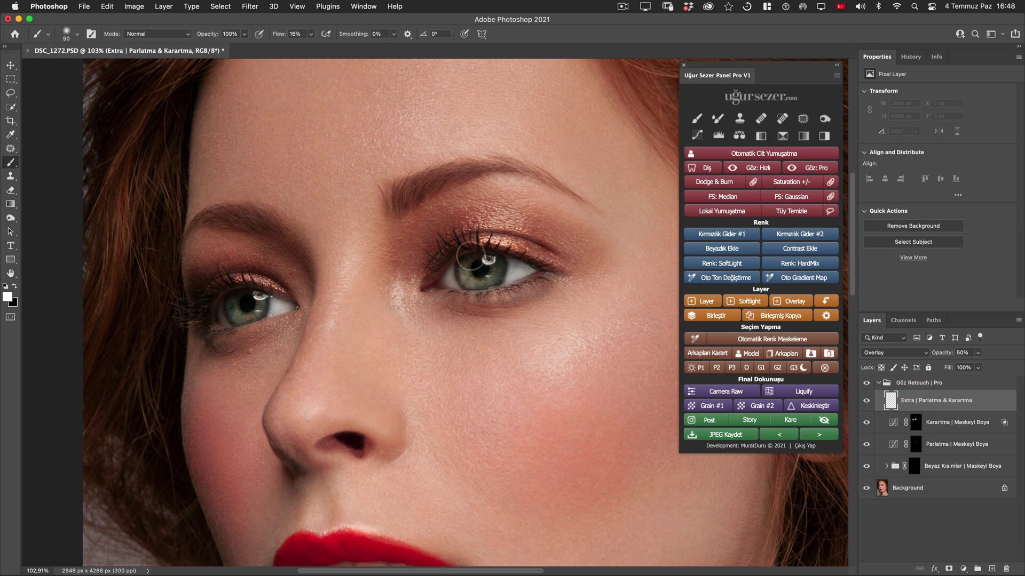
# - Paint a soft overlay highlight across the first iris with a small brush
pyautogui.scroll(3, 521, 263)
pyautogui.press('[')
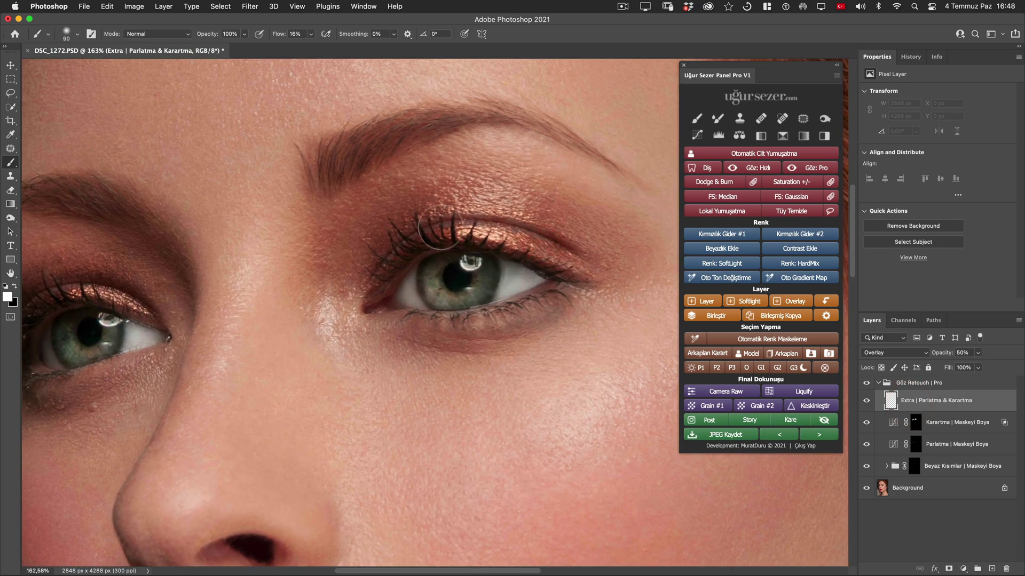
pyautogui.press('[')
pyautogui.press('[')
pyautogui.press('[')
pyautogui.click(434, 296)
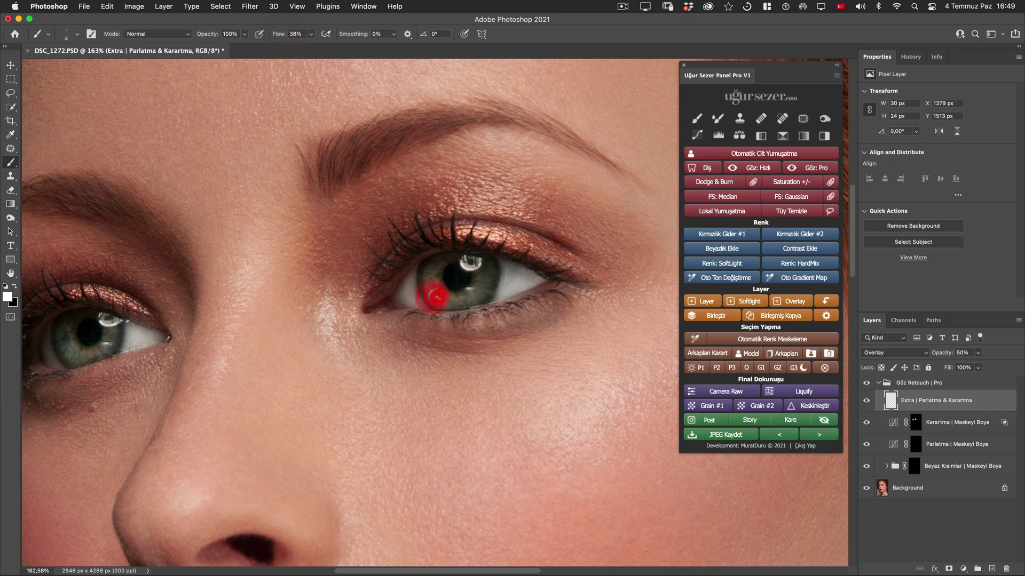
pyautogui.moveTo(442, 303); pyautogui.dragTo(416, 295)
# - Paint overlay highlights onto the other iris
pyautogui.scroll(-2, 422, 288)
pyautogui.scroll(2, 256, 304)
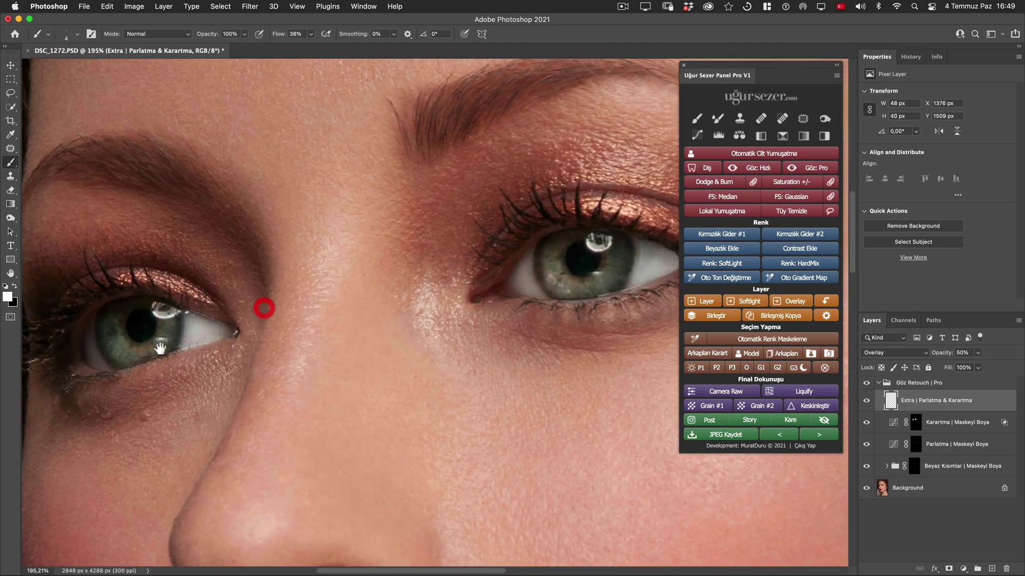
pyautogui.scroll(2, 265, 306)
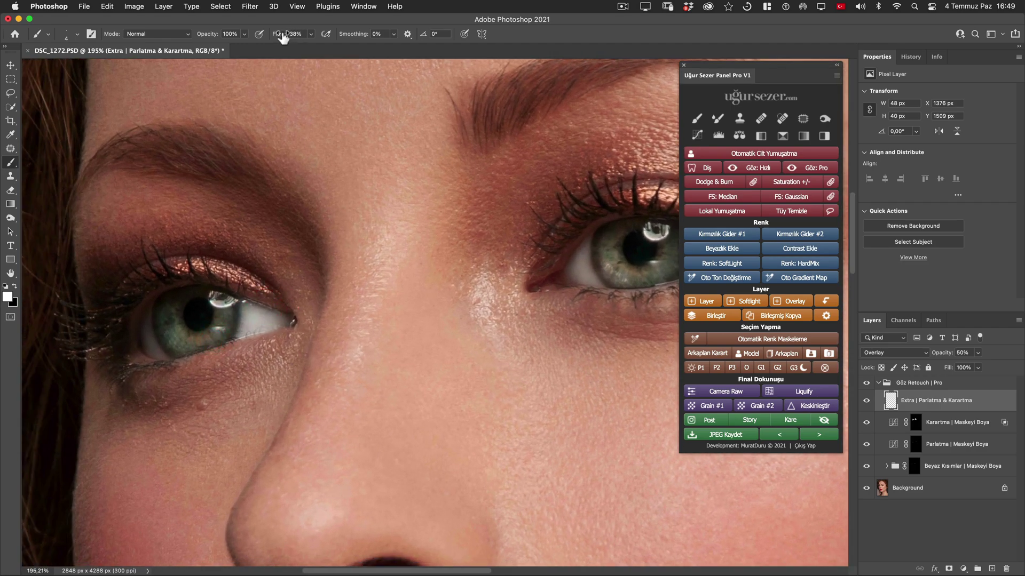
pyautogui.press(']')
pyautogui.press(']')
pyautogui.moveTo(169, 336); pyautogui.dragTo(178, 343)
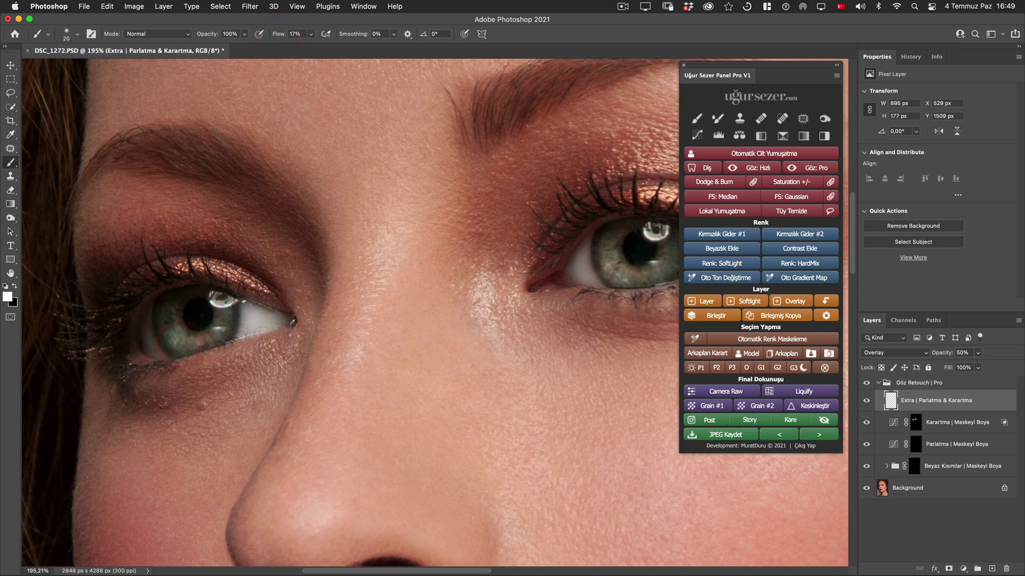
pyautogui.click(613, 267)
pyautogui.scroll(-4, 587, 288)
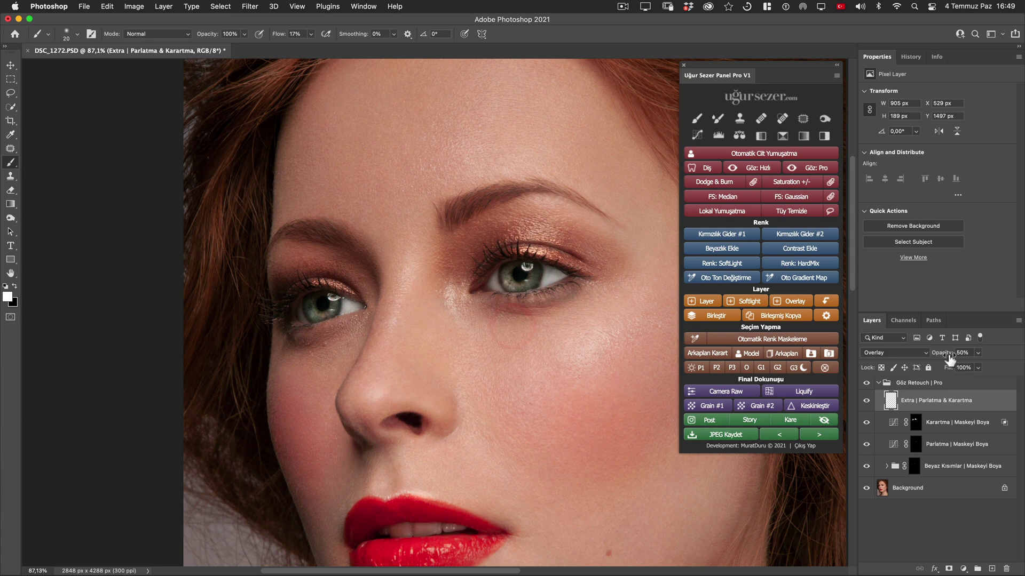
# - Set the Extra overlay layer to 22% opacity and collapse the Göz Retouch group
pyautogui.moveTo(943, 358); pyautogui.dragTo(942, 357)
pyautogui.keyDown('alt'); pyautogui.click(565, 337); pyautogui.keyUp('alt')
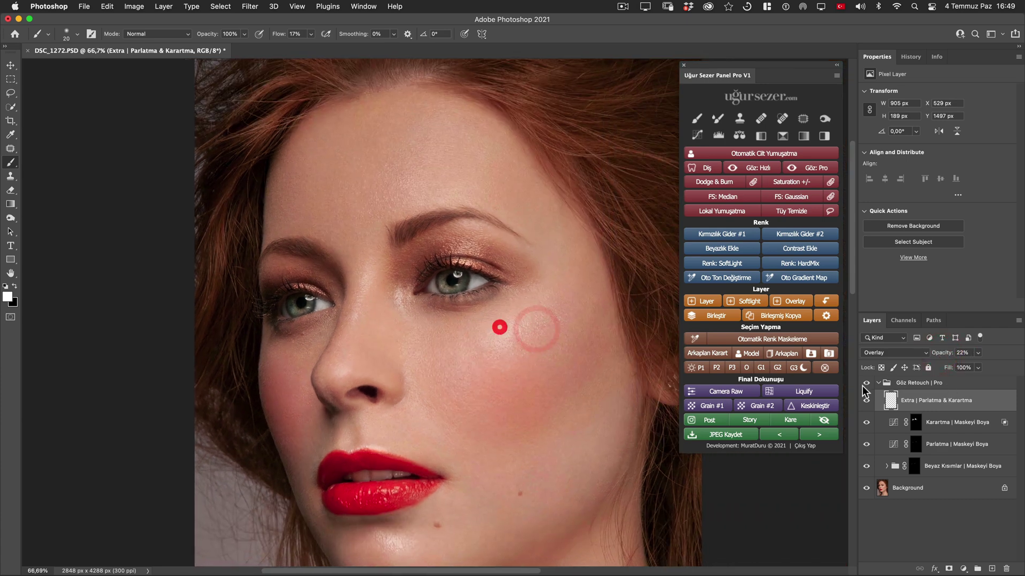
pyautogui.click(878, 382)
pyautogui.click(866, 382)
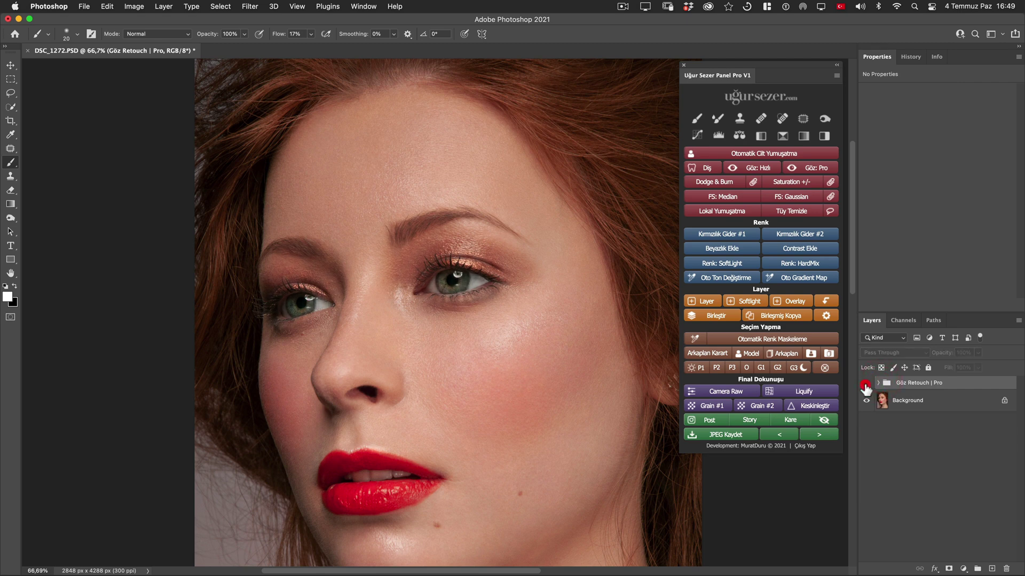
pyautogui.moveTo(443, 340)
pyautogui.mouseDown()
pyautogui.moveTo(430, 339)
pyautogui.moveTo(430, 295)
pyautogui.mouseUp()
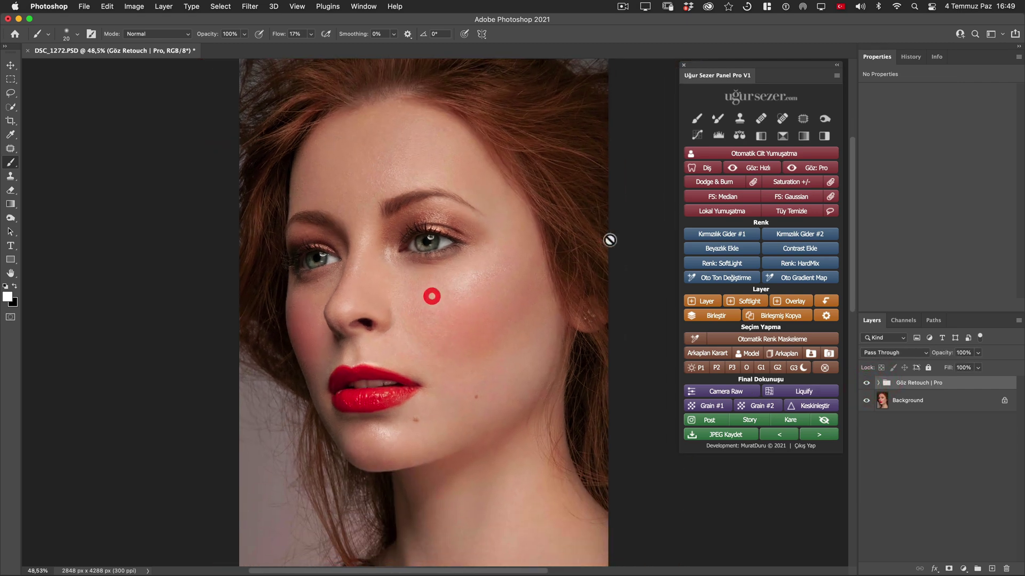
# - Toggle the Göz Retouch group repeatedly for a before/after comparison, leaving it on
pyautogui.press('h')
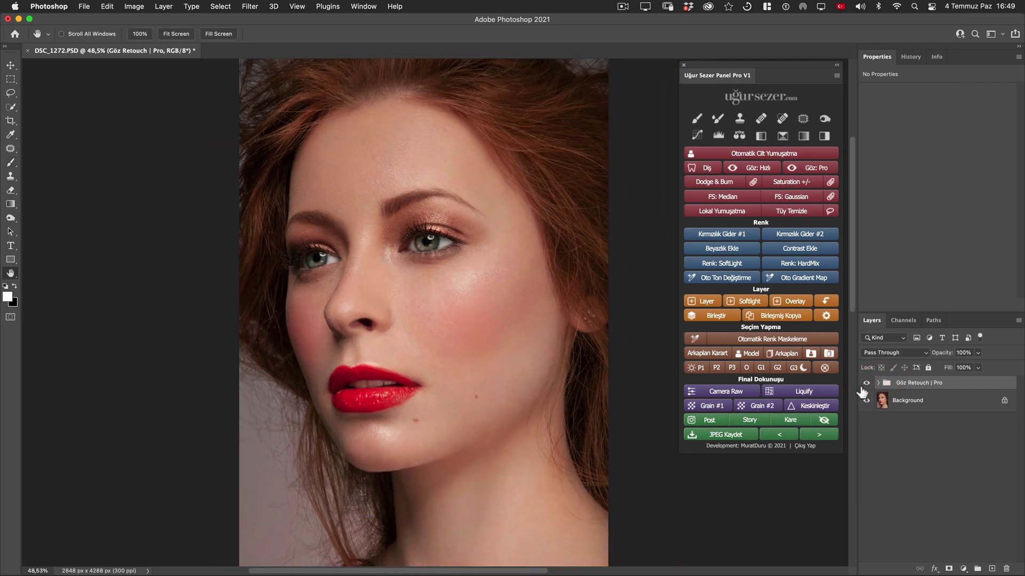
pyautogui.click(866, 383)
pyautogui.click(866, 383)
pyautogui.click(866, 383)
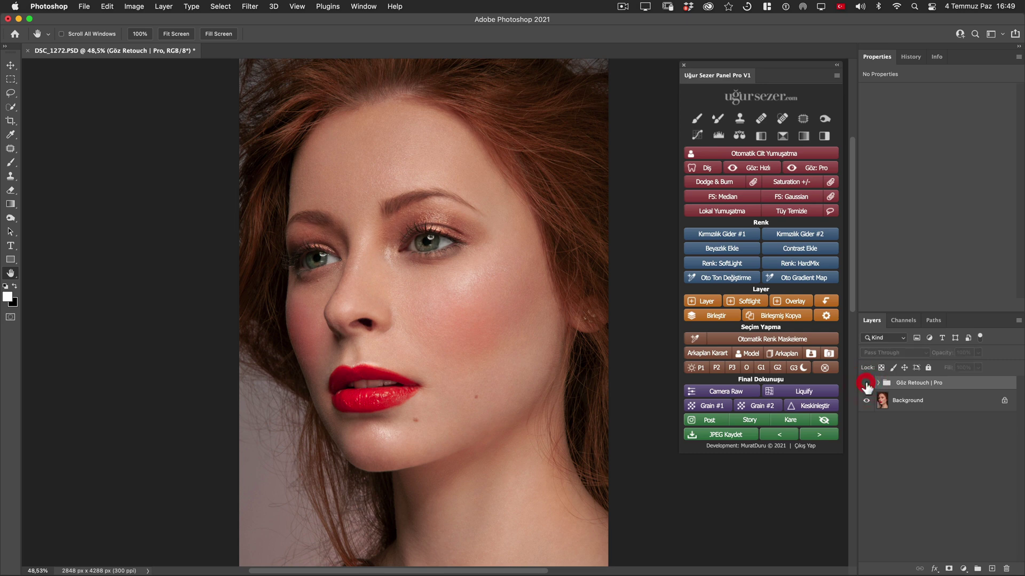
pyautogui.click(866, 383)
pyautogui.click(866, 383)
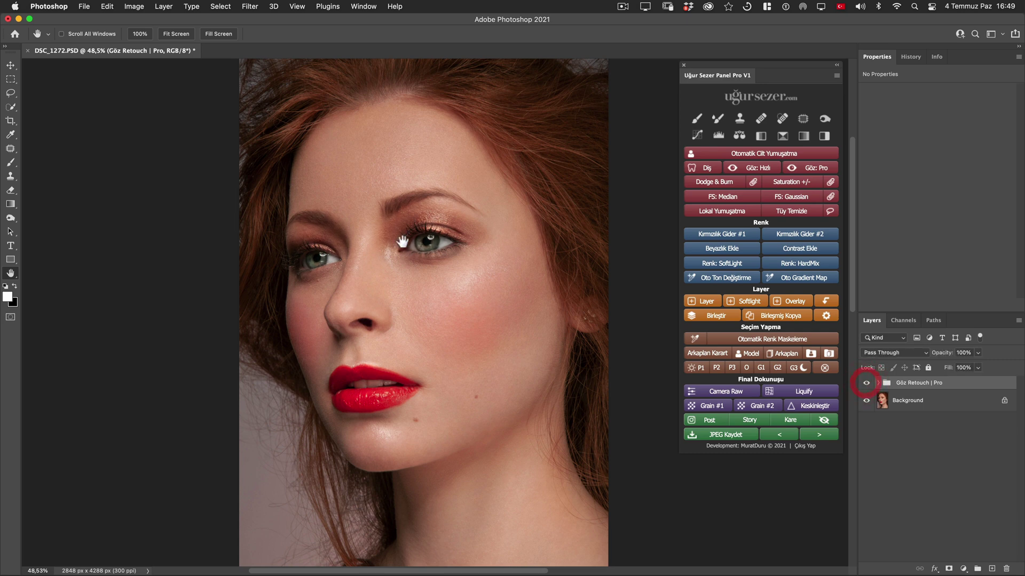
pyautogui.scroll(2, 440, 247)
pyautogui.scroll(2, 440, 246)
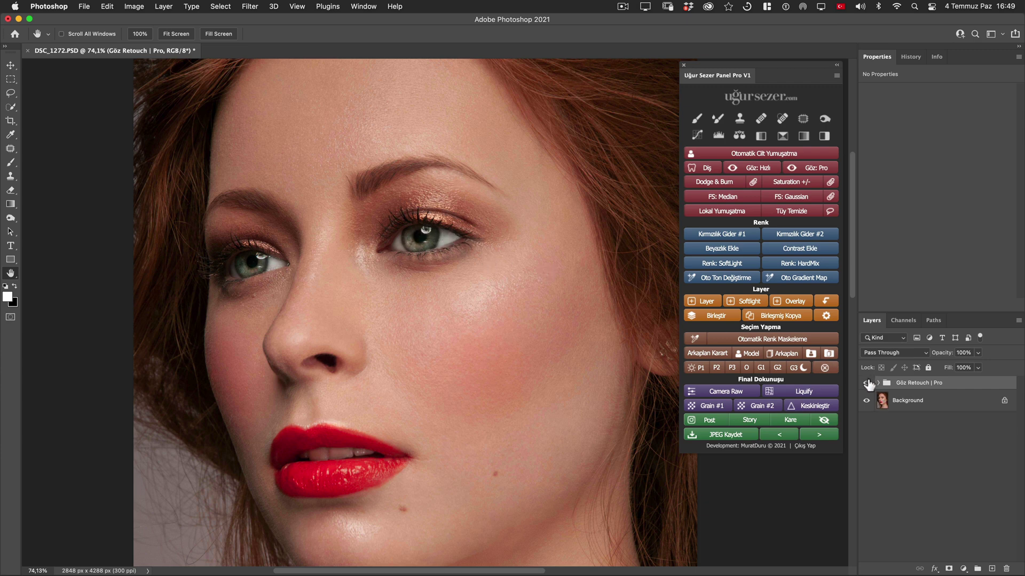
pyautogui.click(867, 383)
pyautogui.click(867, 384)
pyautogui.click(866, 384)
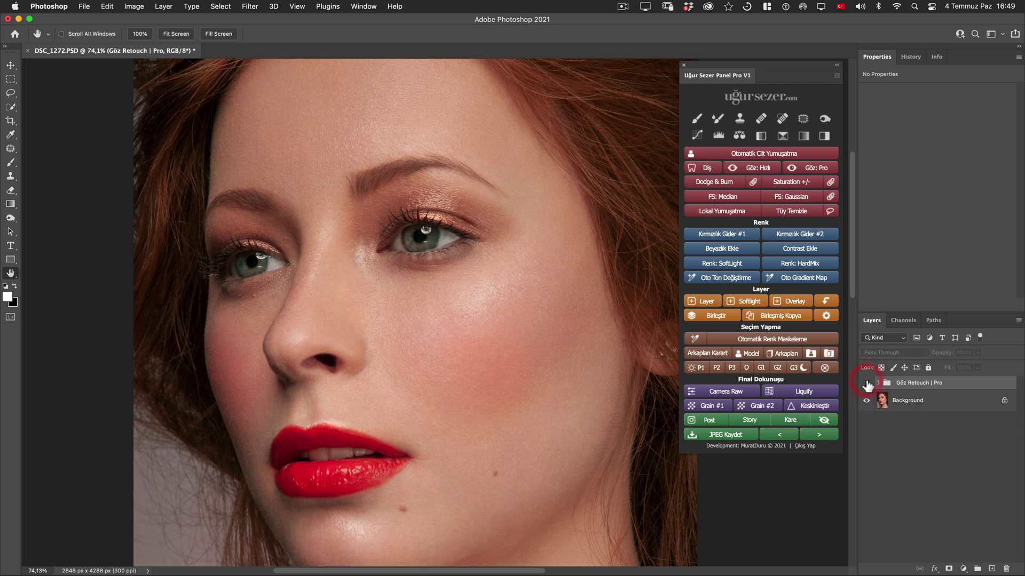
pyautogui.click(867, 383)
pyautogui.moveTo(414, 192); pyautogui.dragTo(443, 221)
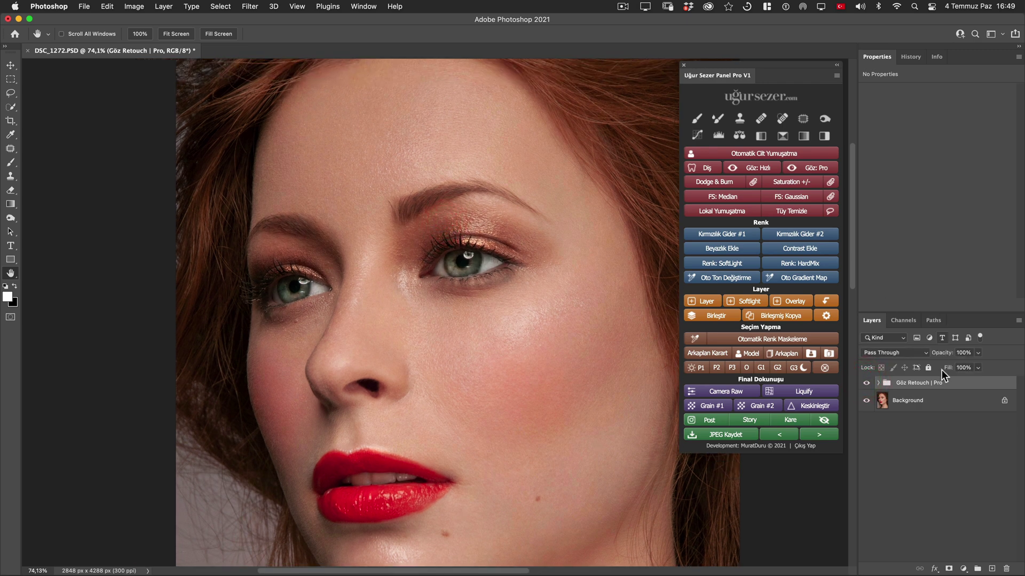
# - Set the Göz Retouch group's opacity to 77%
pyautogui.moveTo(945, 356); pyautogui.dragTo(933, 362)
pyautogui.click(866, 383)
pyautogui.scroll(-2, 544, 254)
pyautogui.scroll(5, 545, 254)
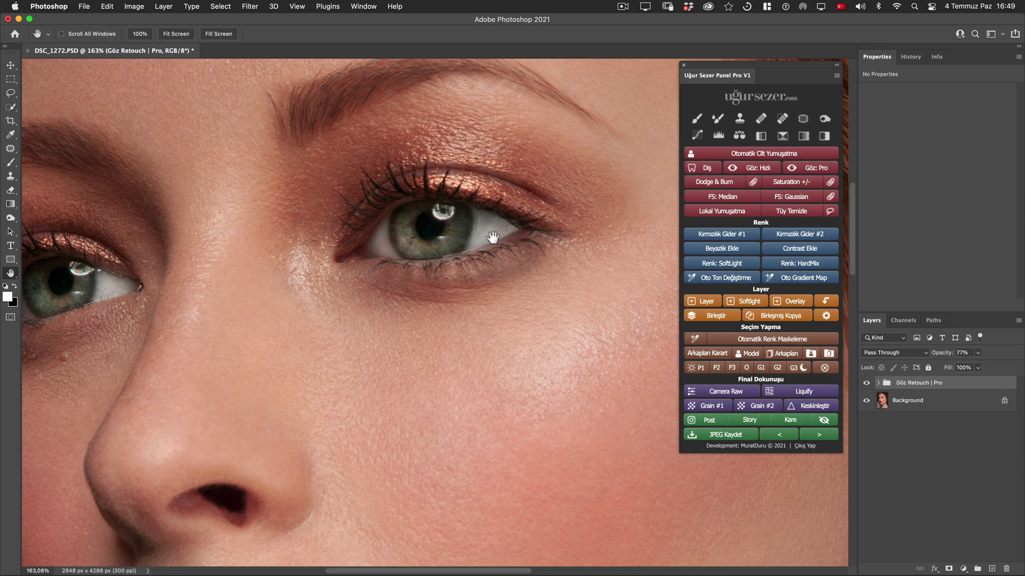
pyautogui.moveTo(399, 238); pyautogui.dragTo(540, 262)
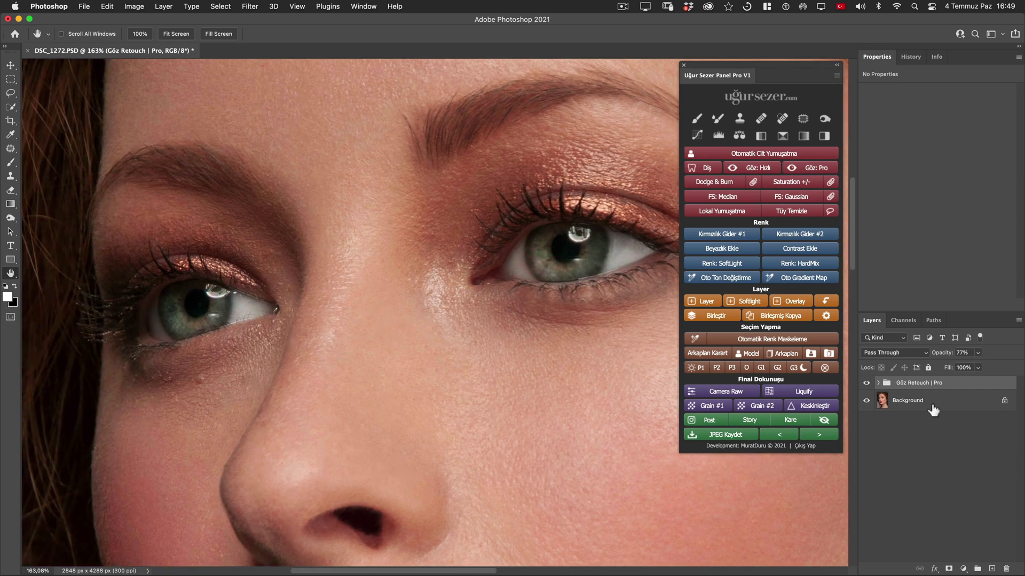
# - Expand the group and review the Beyaz Kısımlar, Parlatma and Karartma masks
pyautogui.click(878, 382)
pyautogui.click(940, 468)
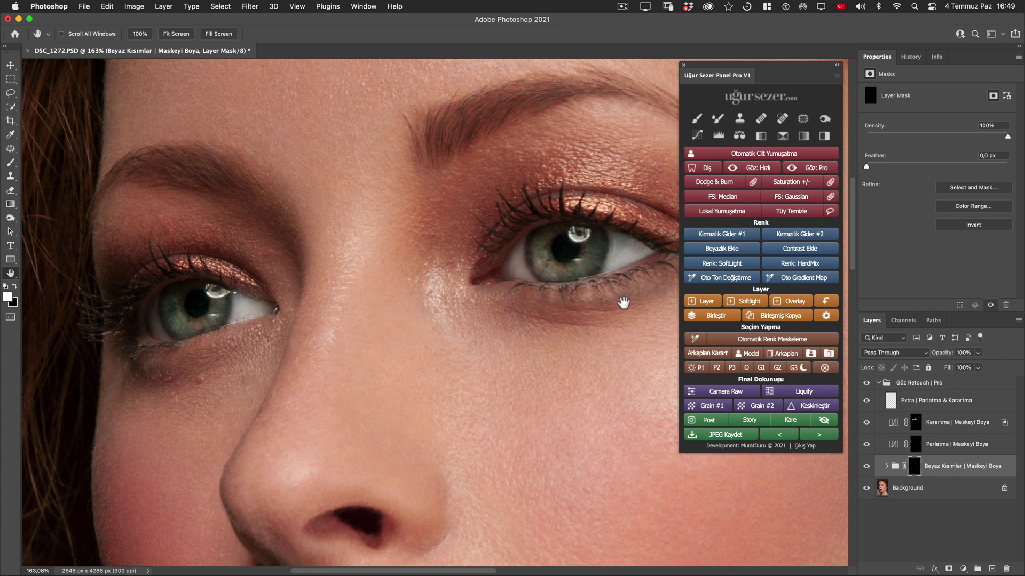
pyautogui.scroll(-1, 619, 303)
pyautogui.scroll(-2, 611, 302)
pyautogui.scroll(-2, 588, 304)
pyautogui.scroll(-1, 578, 309)
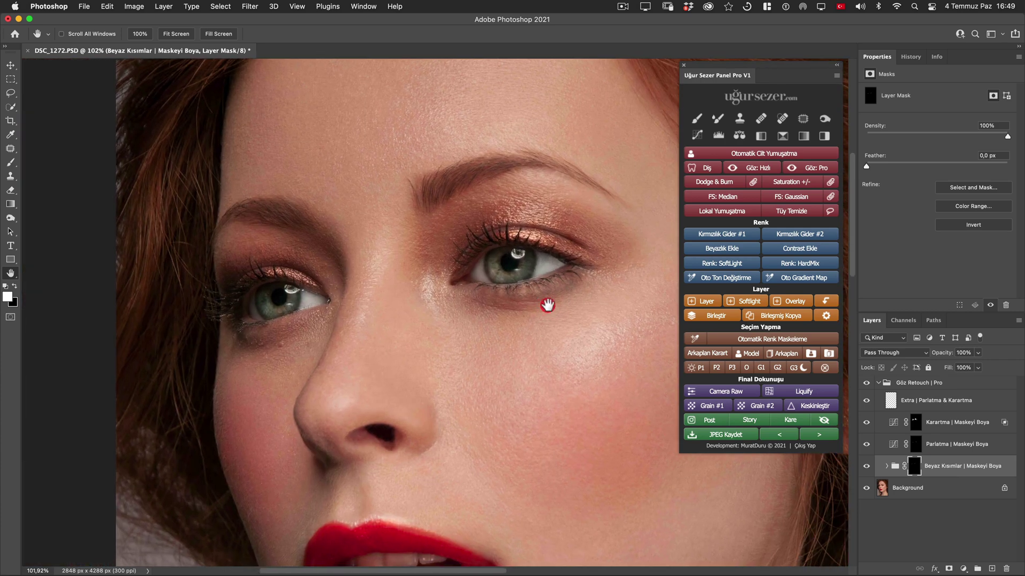
pyautogui.click(916, 444)
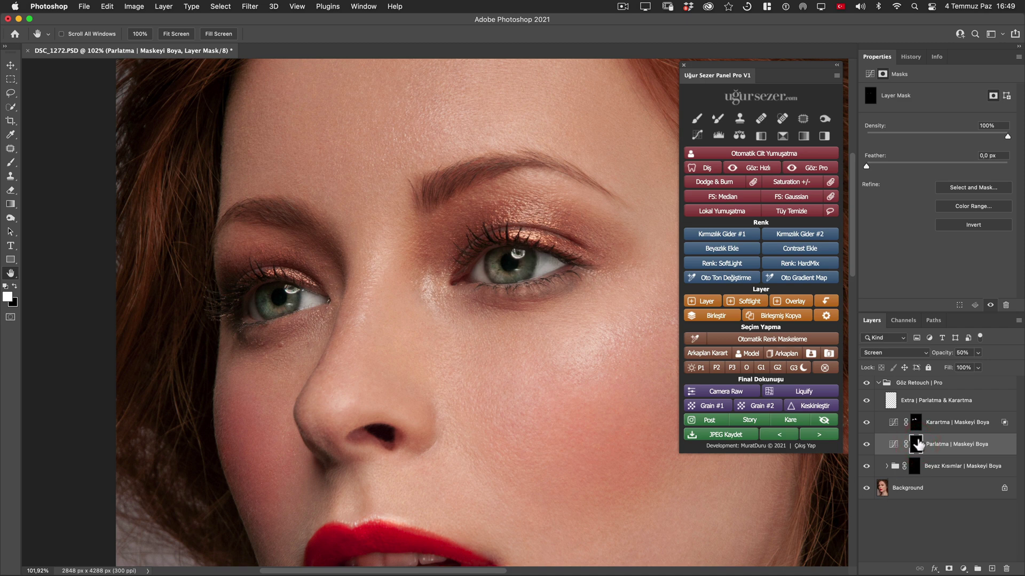
pyautogui.click(916, 422)
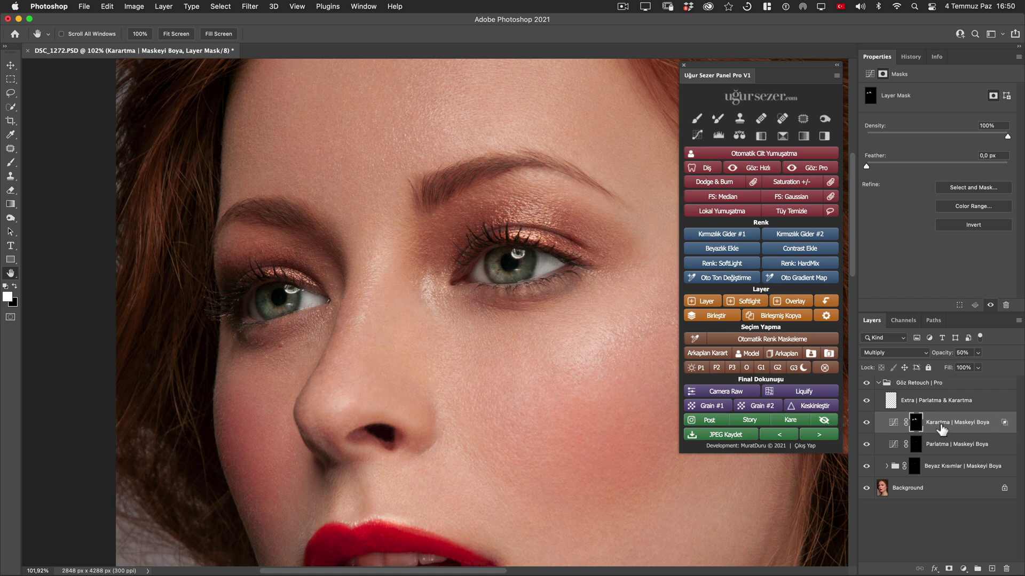
# - Collapse the Göz Retouch group and toggle it for a before/after, leaving it visible
pyautogui.click(901, 382)
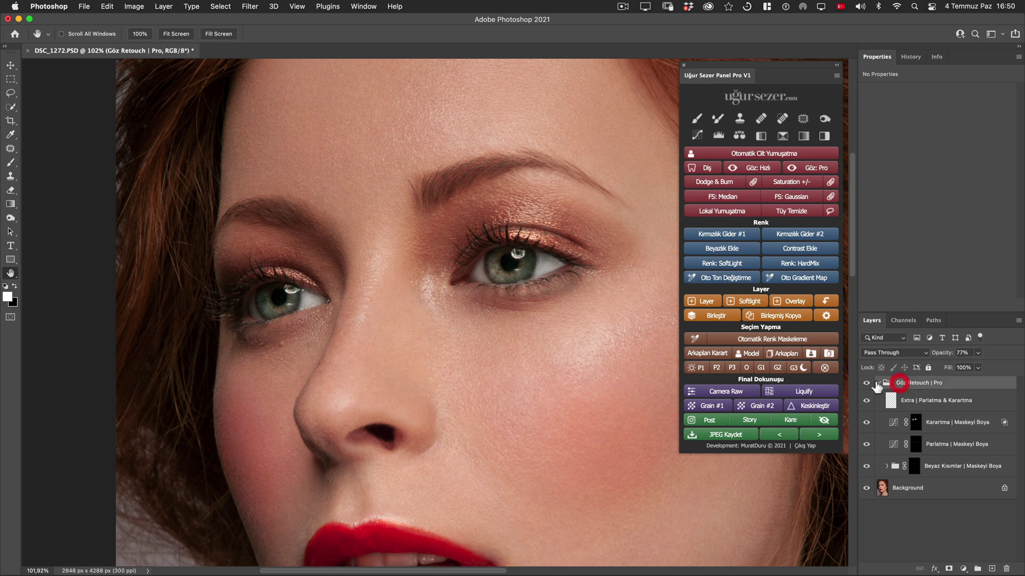
pyautogui.click(866, 383)
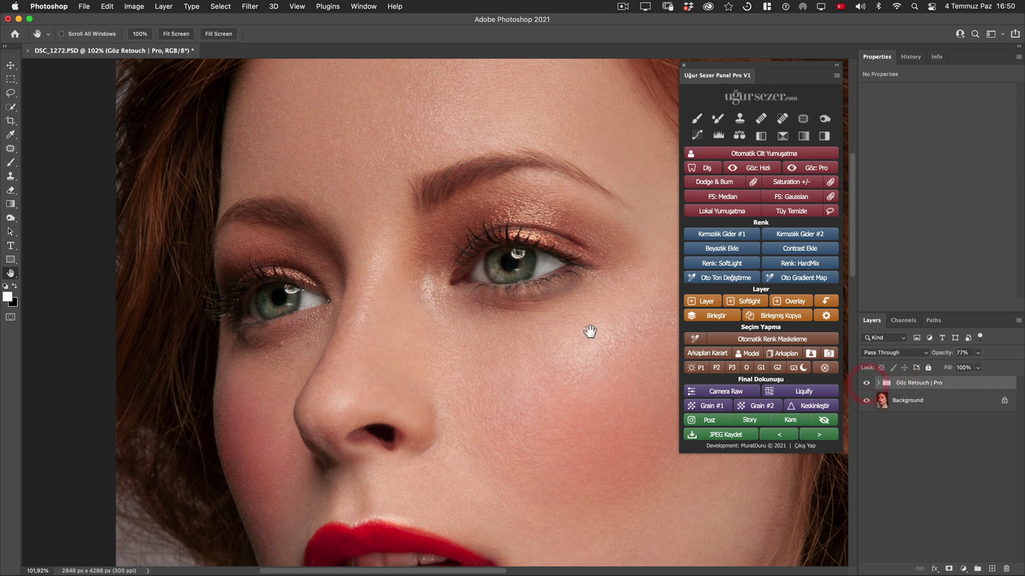
pyautogui.scroll(-5, 556, 325)
pyautogui.click(484, 304)
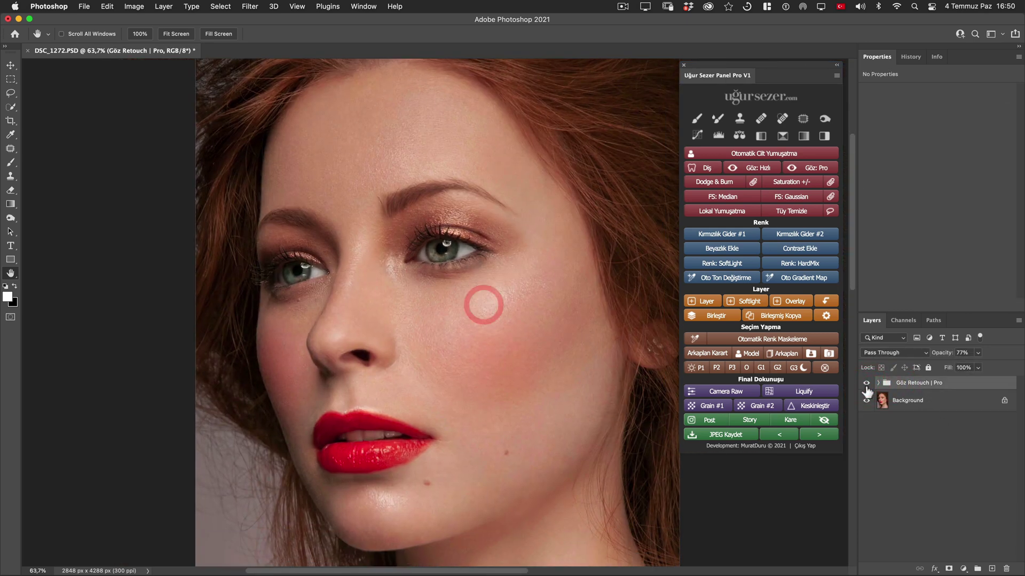
pyautogui.click(866, 383)
pyautogui.click(866, 384)
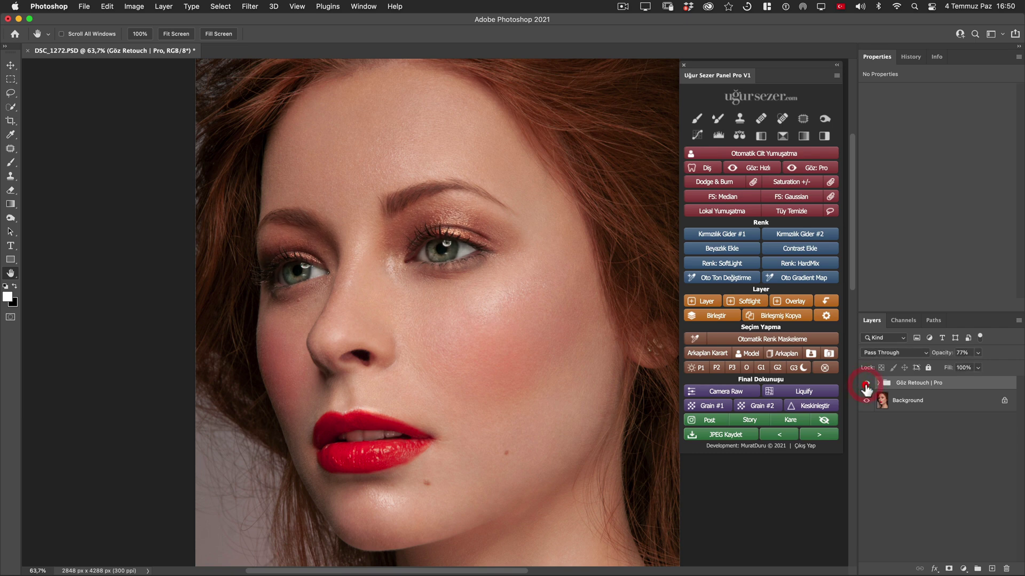
pyautogui.click(866, 384)
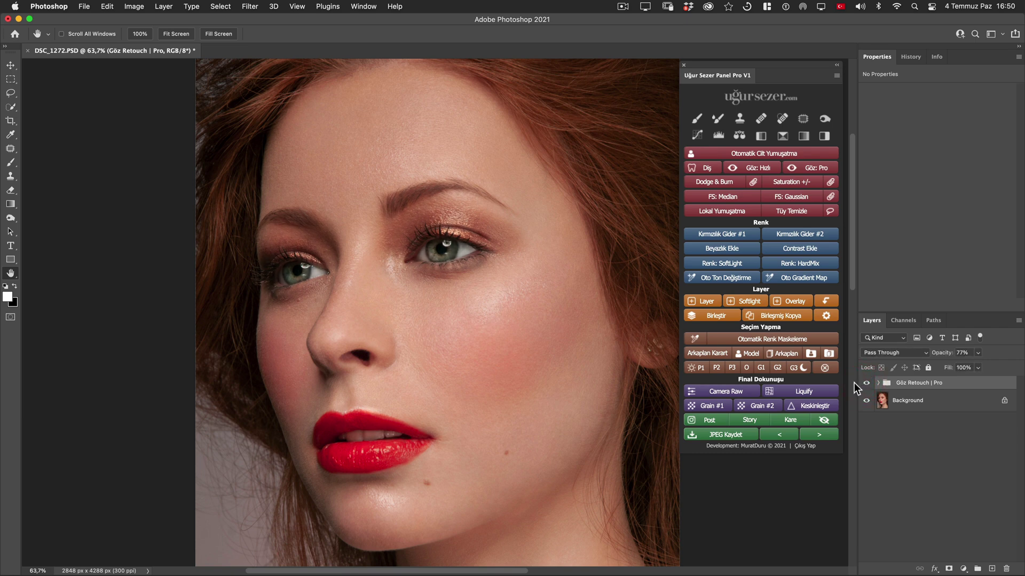